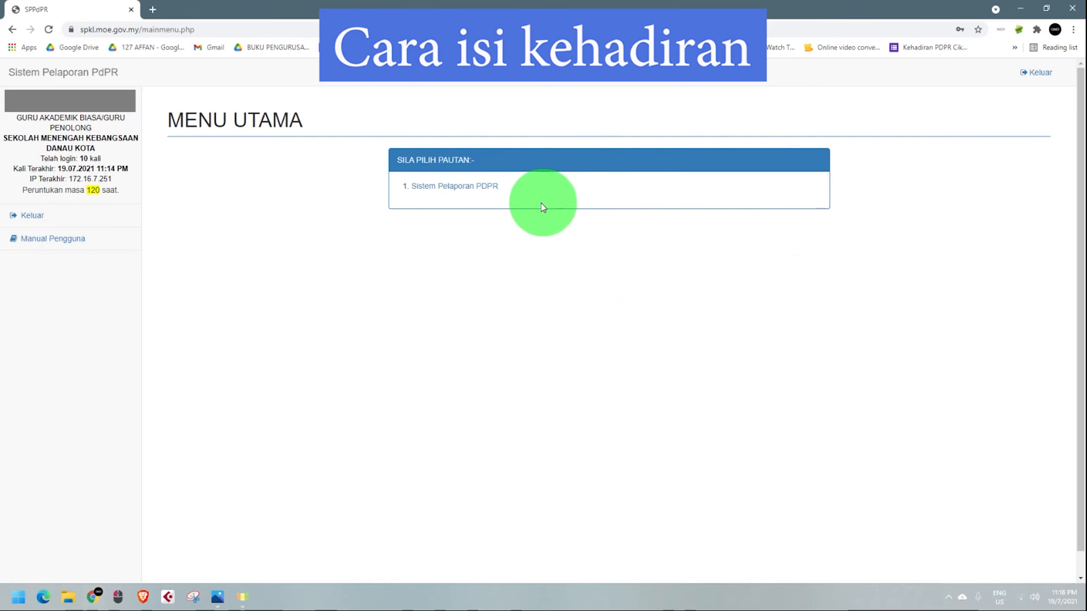
Step: Open the student attendance page (Kehadiran Murid) of the PDPR reporting system
left_click(475, 187)
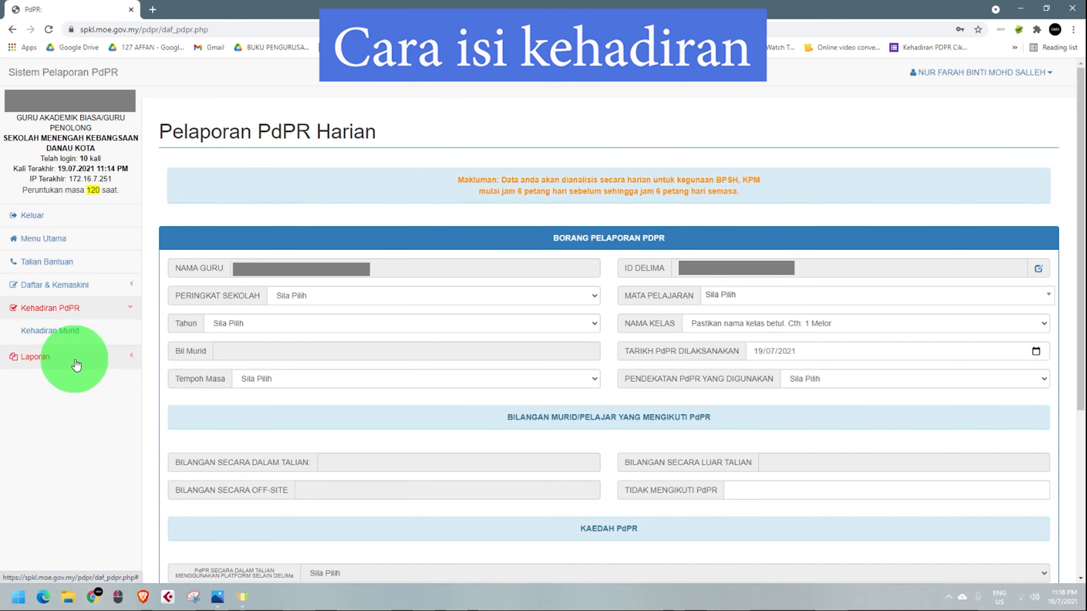
left_click(75, 364)
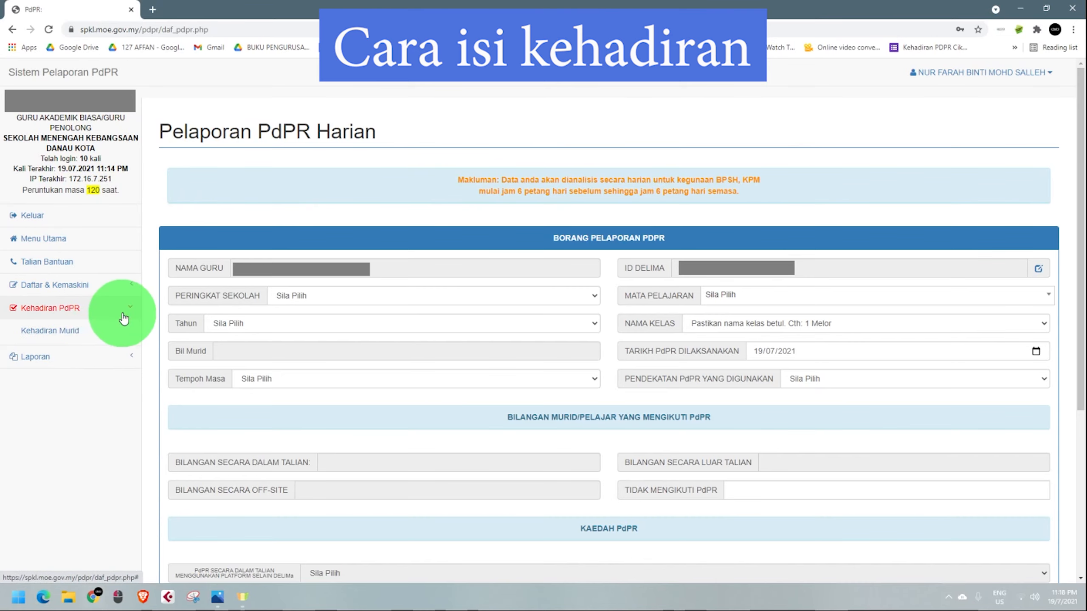
left_click(52, 337)
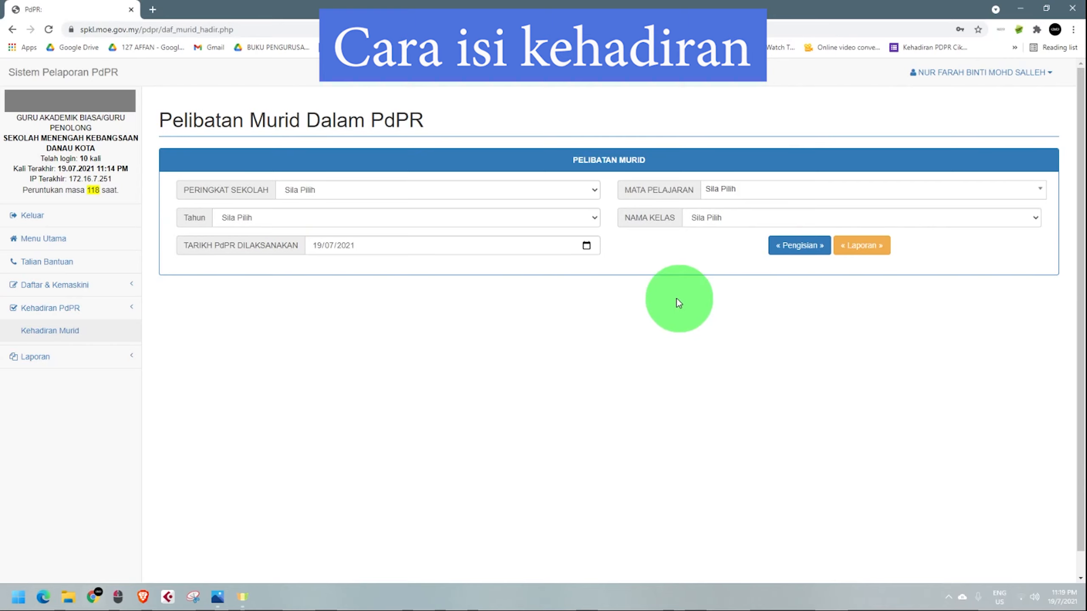
Step: Set the school level to MENENGAH and the year to T1 for the attendance record
left_click(585, 195)
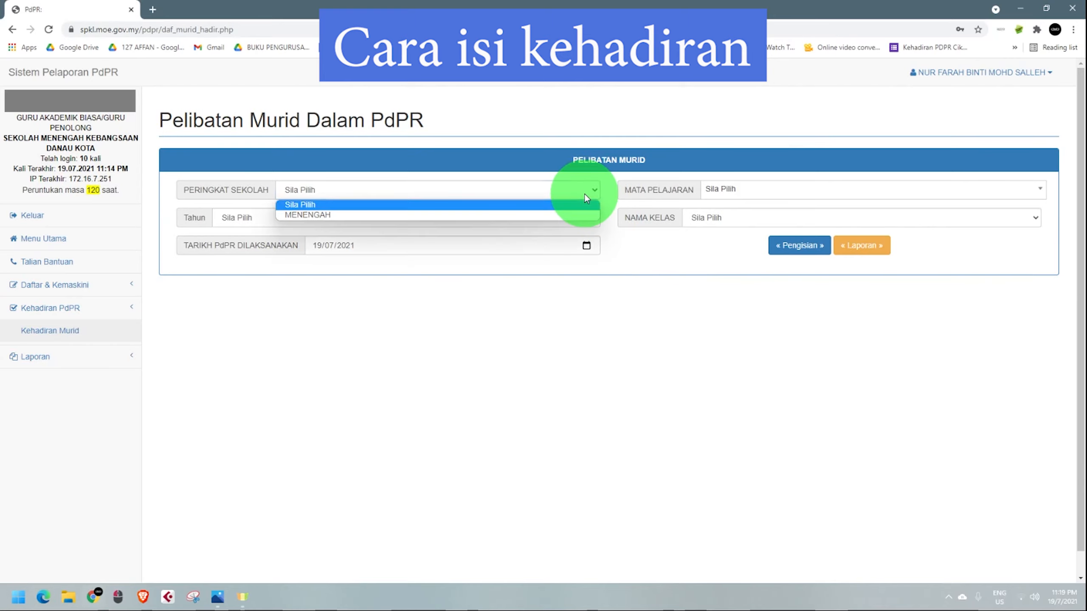
left_click(505, 213)
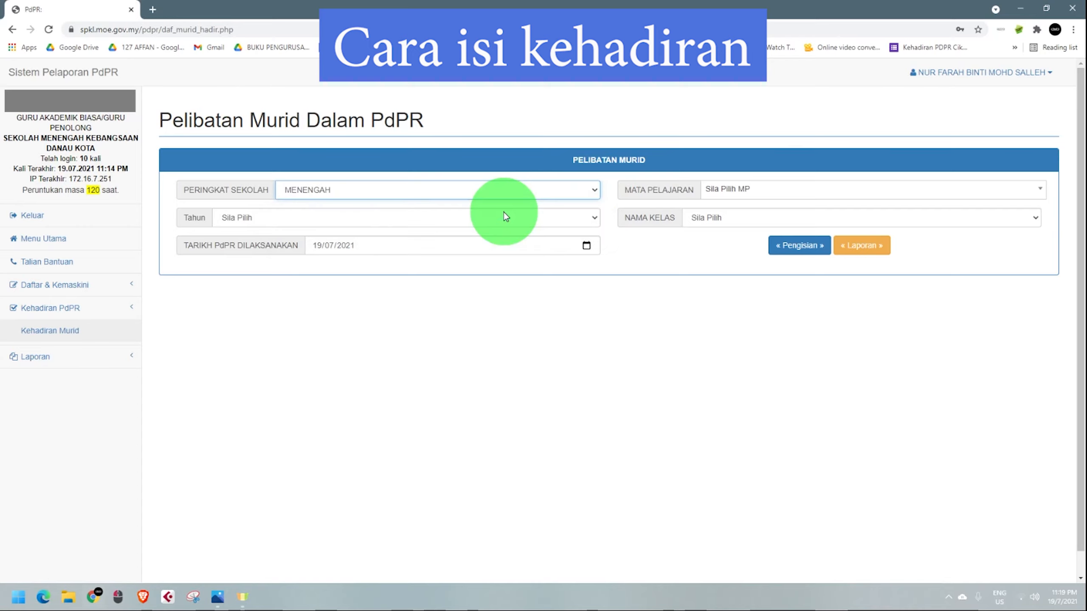
left_click(459, 220)
left_click(391, 253)
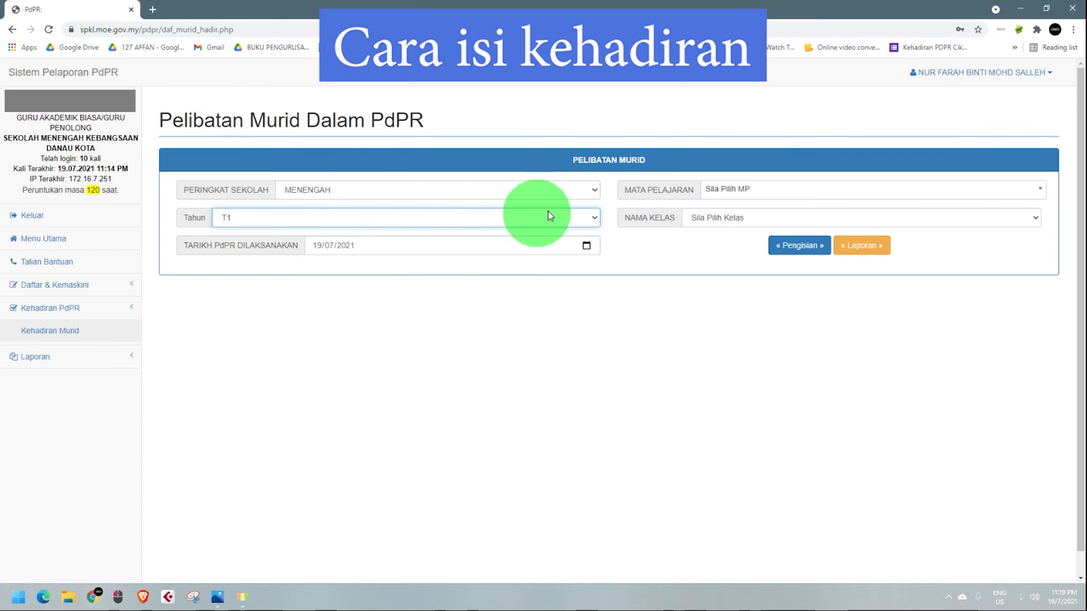
Step: Choose the subject PENDIDIKAN MORAL and class ARIF, and open the attendance entry list for 19/07/2021
left_click(765, 197)
type("moral")
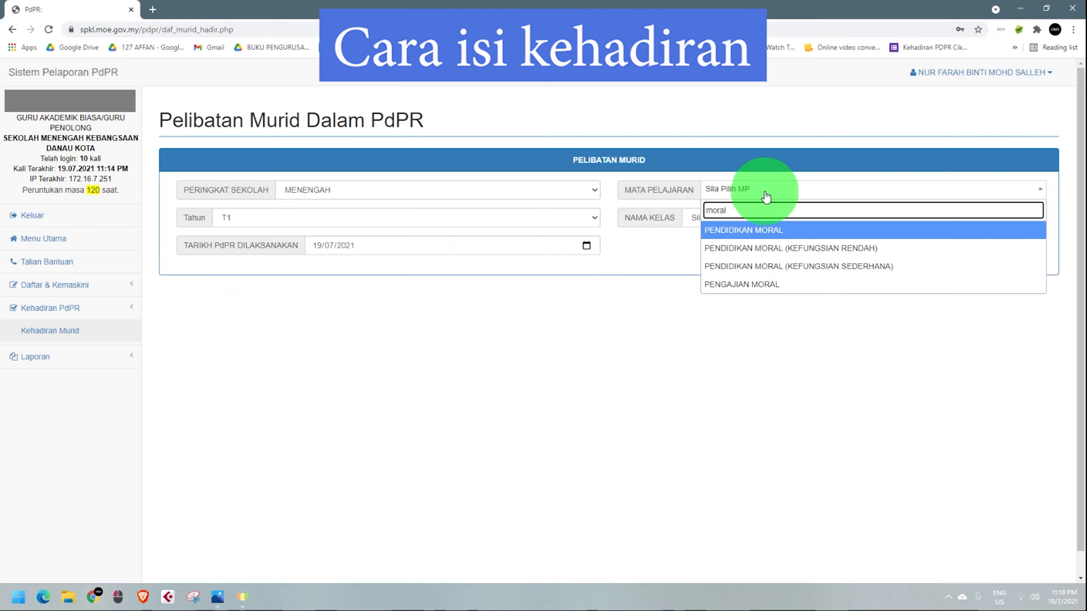
left_click(770, 230)
left_click(730, 219)
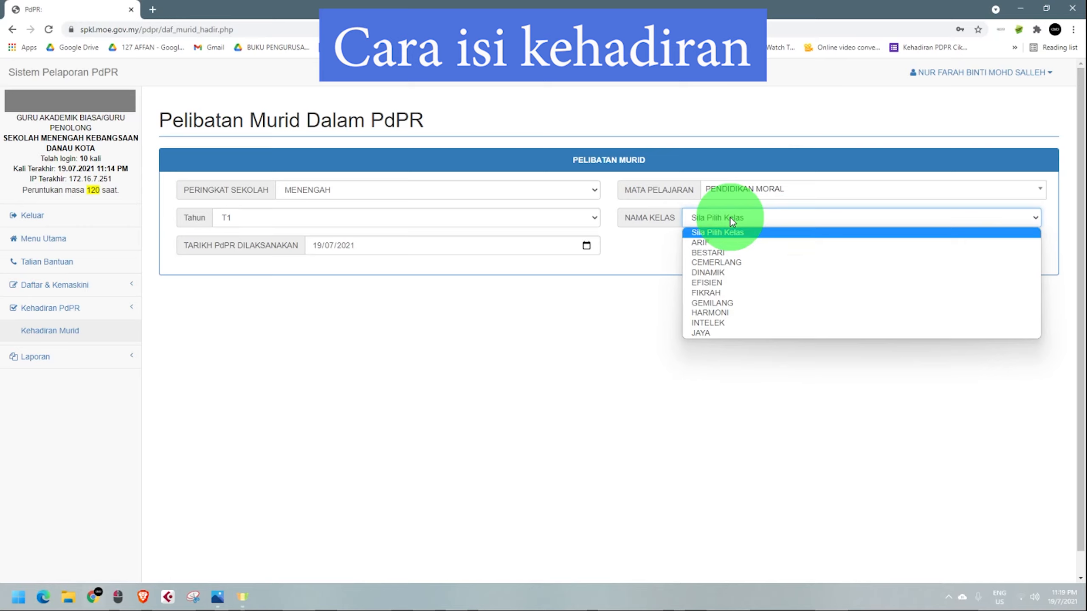
left_click(717, 243)
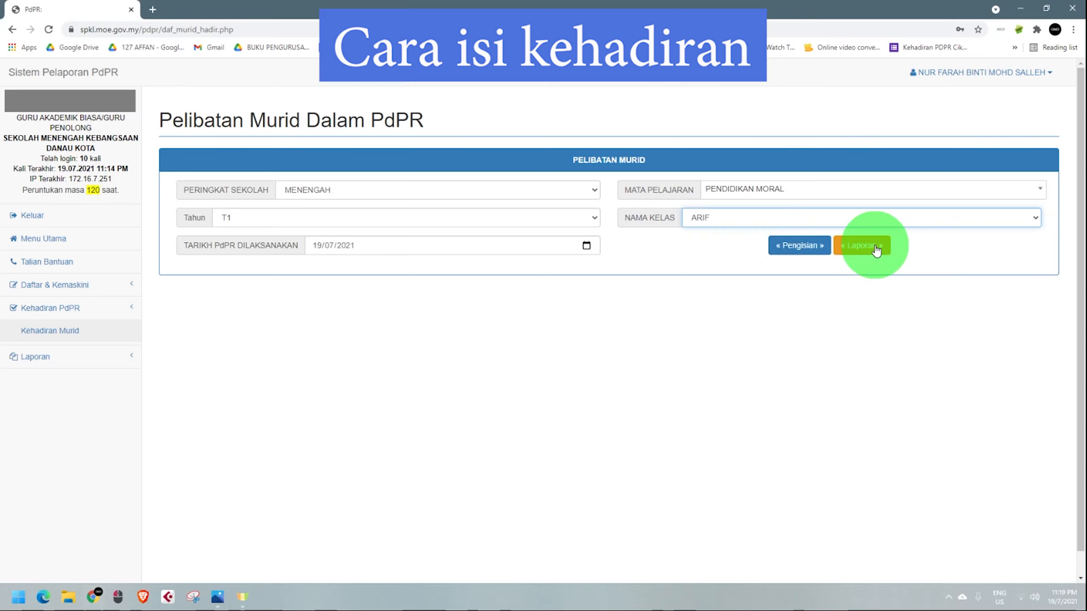
left_click(797, 247)
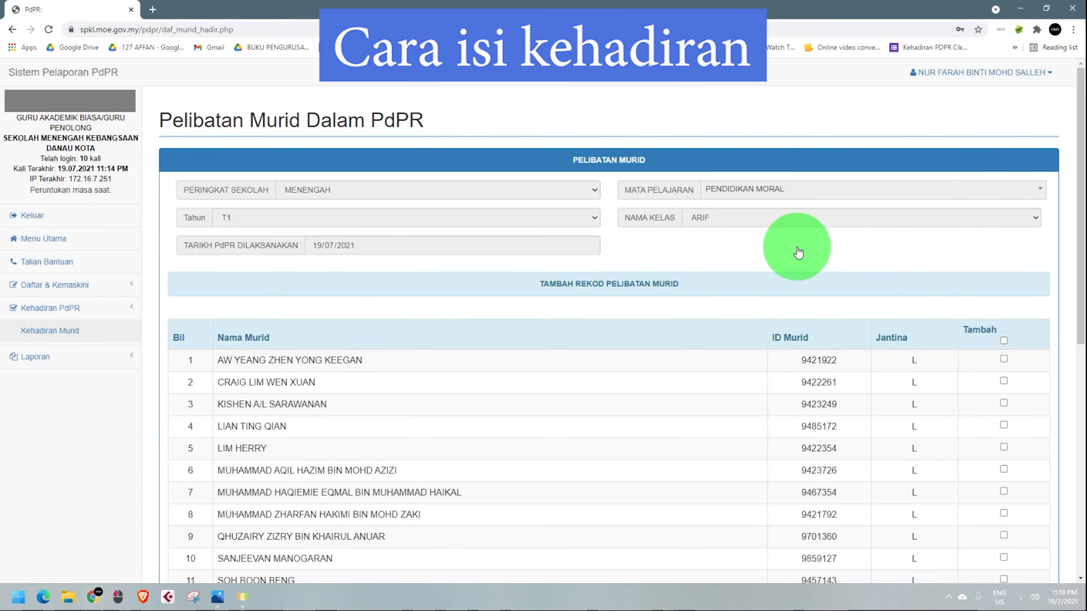
Step: Review the class list and mark the first four students individually as attending
scroll(700, 312, "down", 6)
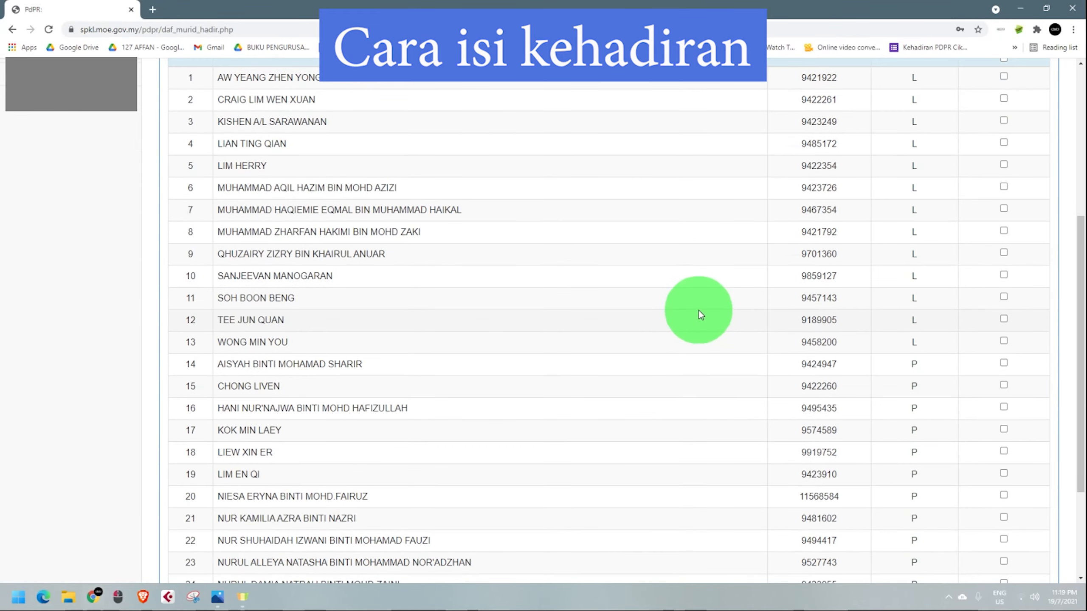
scroll(603, 214, "down", 5)
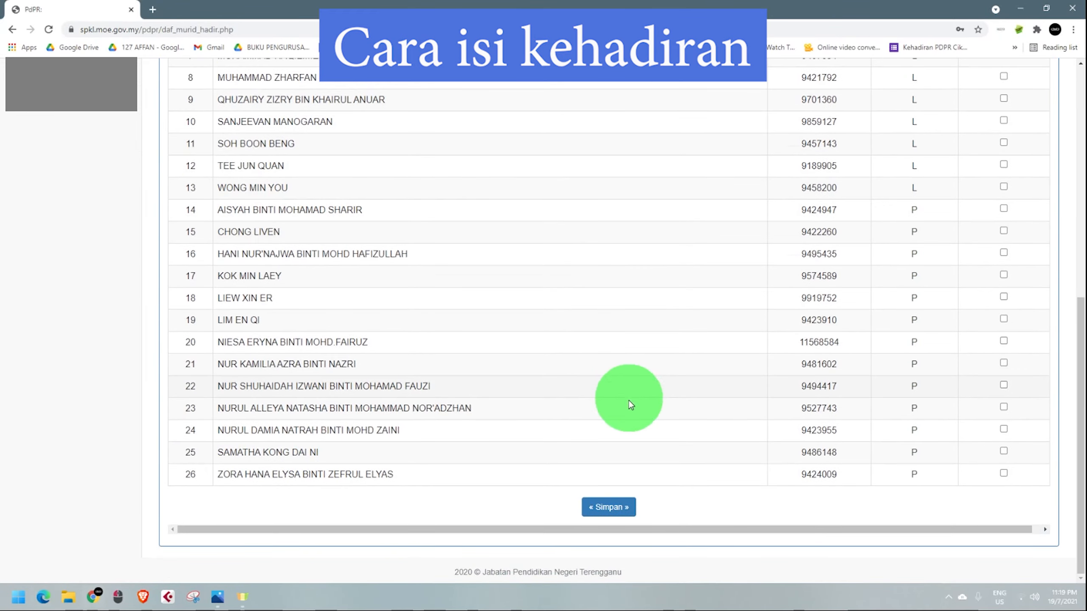
scroll(625, 400, "up", 9)
scroll(403, 348, "down", 8)
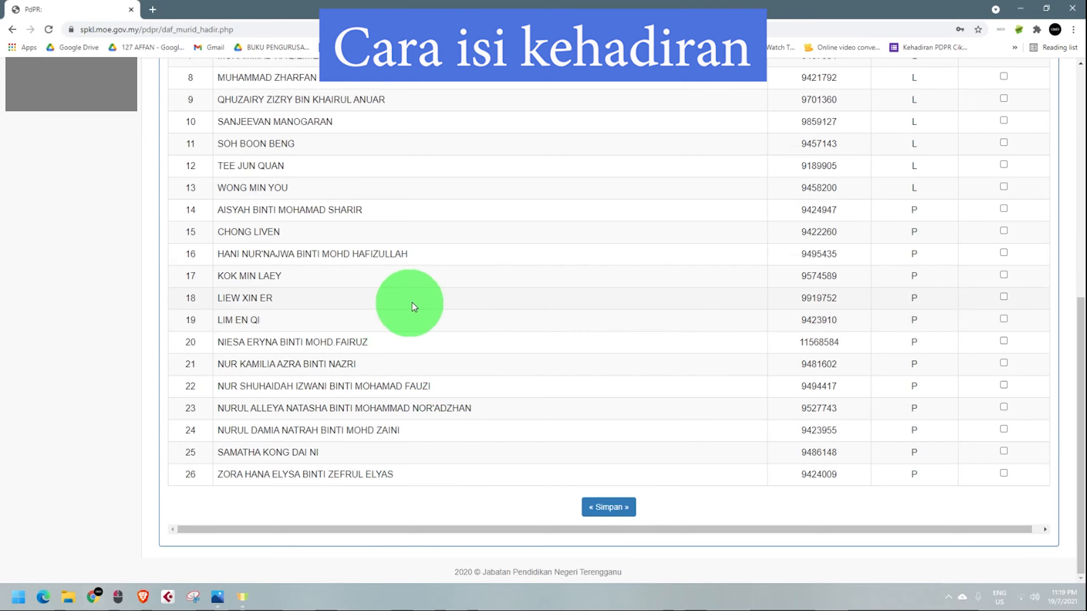
scroll(412, 302, "up", 8)
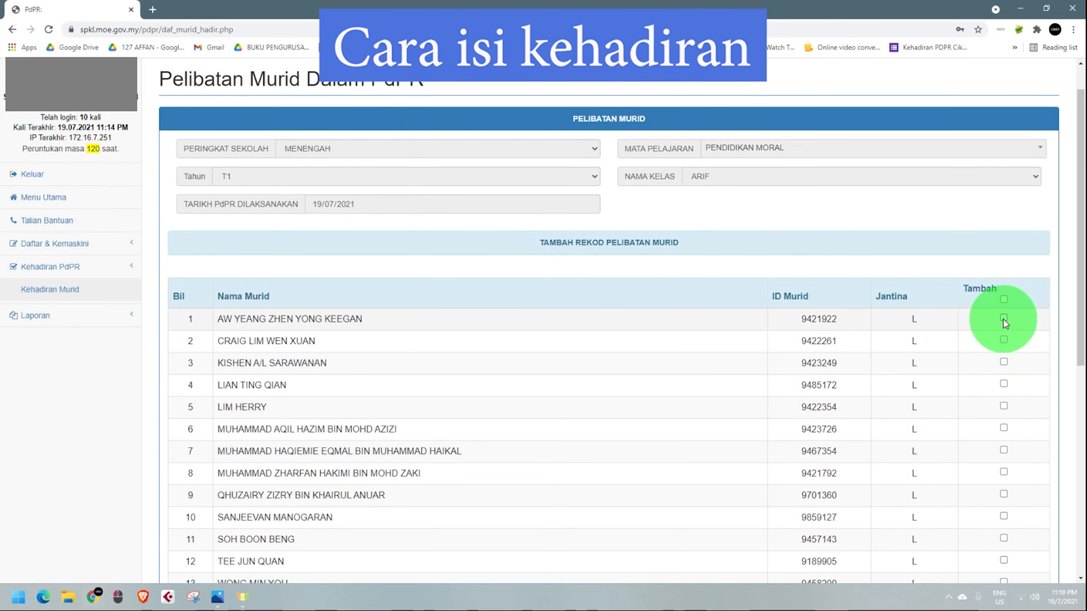
left_click(1003, 340)
left_click(1003, 362)
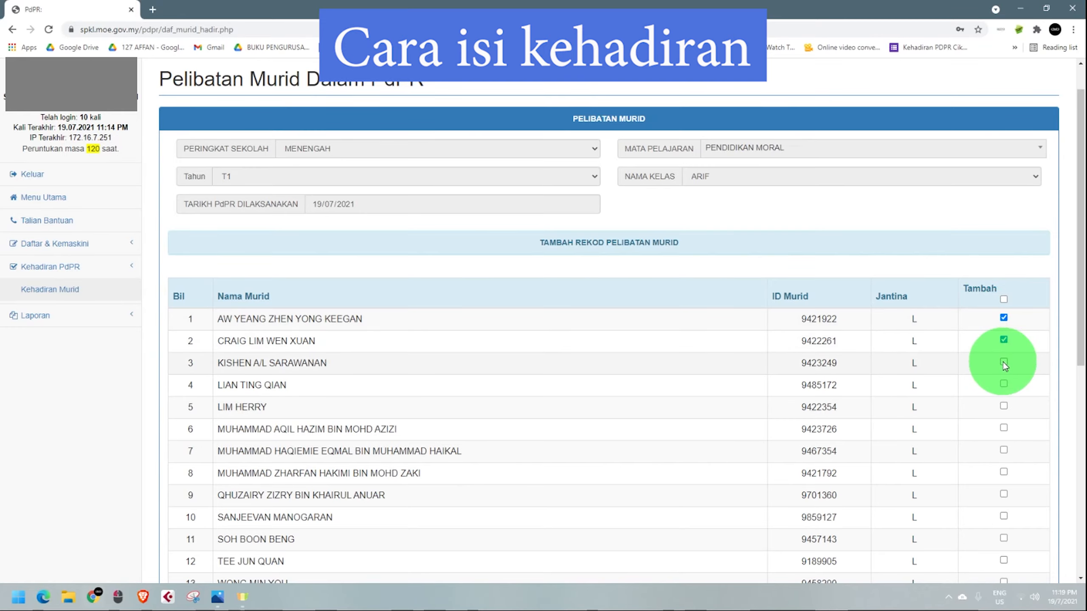
left_click(1003, 384)
scroll(1003, 405, "down", 8)
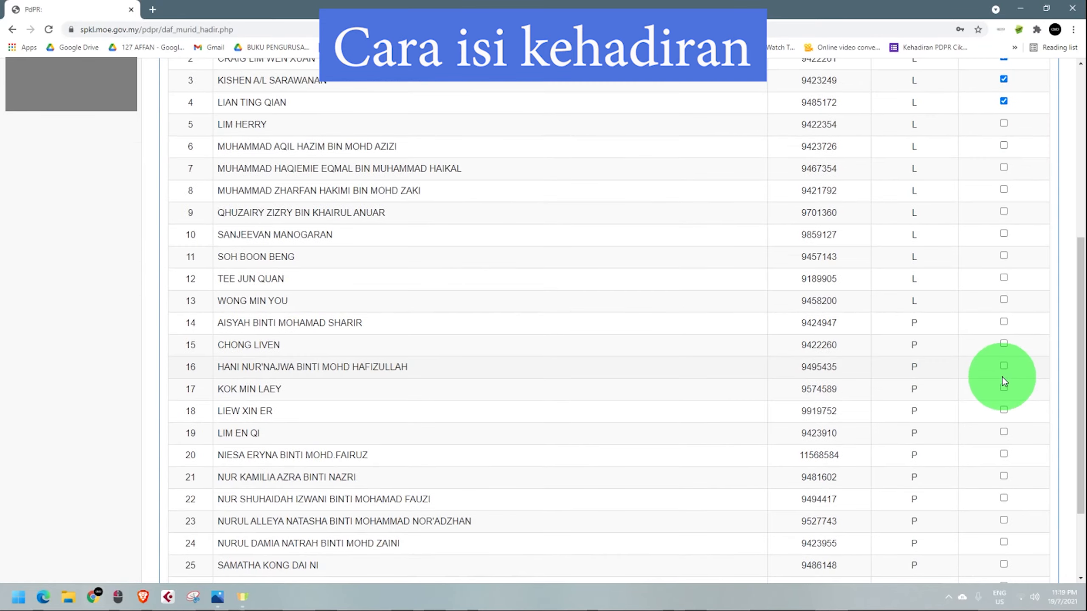
scroll(1003, 381, "up", 10)
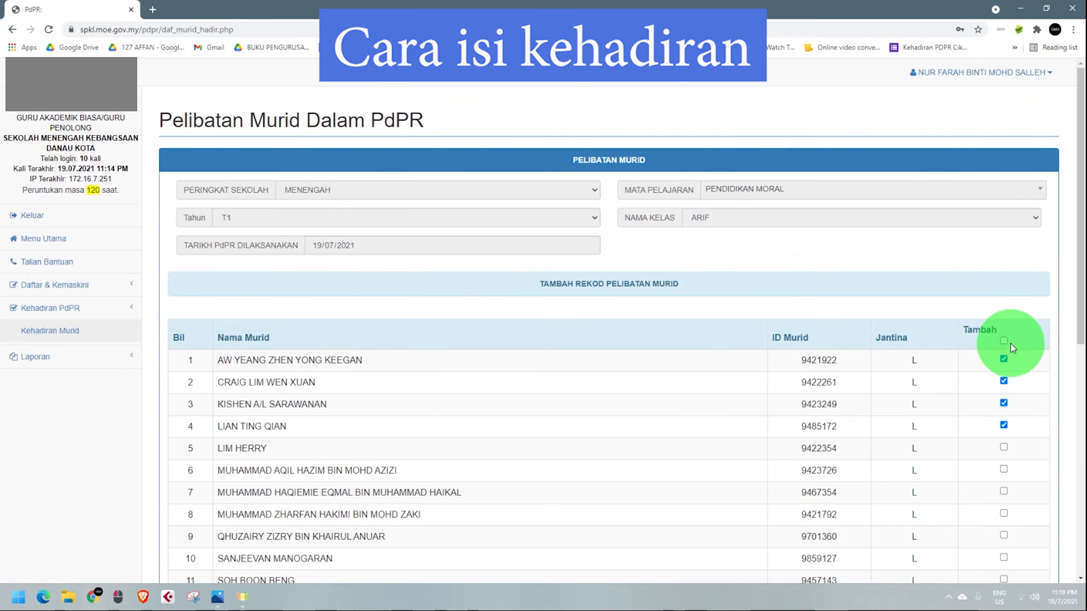
Step: Mark every student in the class at once and clear the whole selection again
left_click(1002, 341)
scroll(1002, 342, "down", 8)
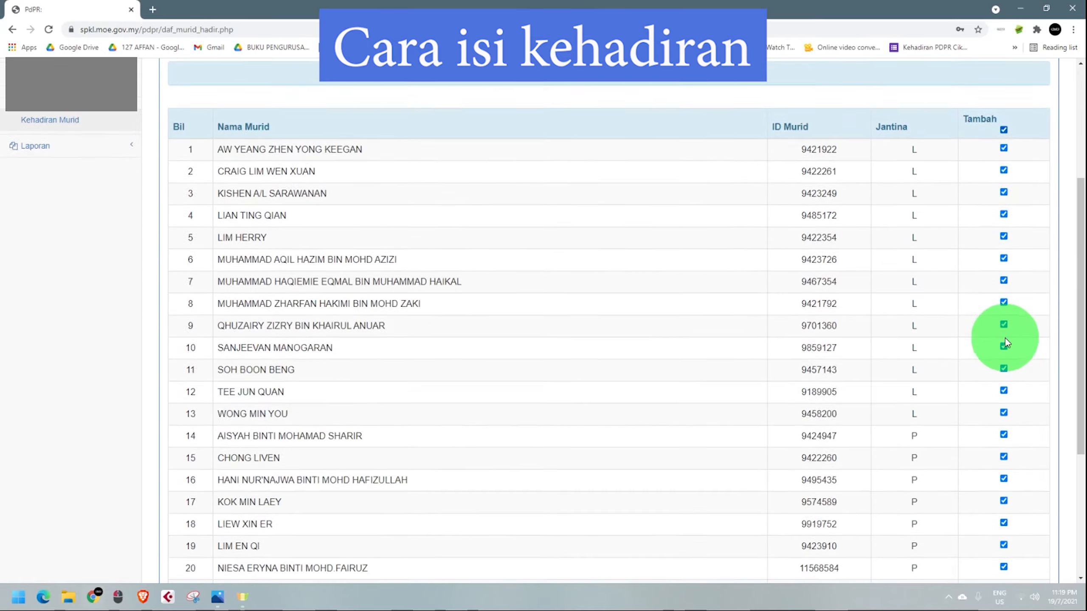
scroll(990, 517, "down", 3)
scroll(990, 509, "up", 10)
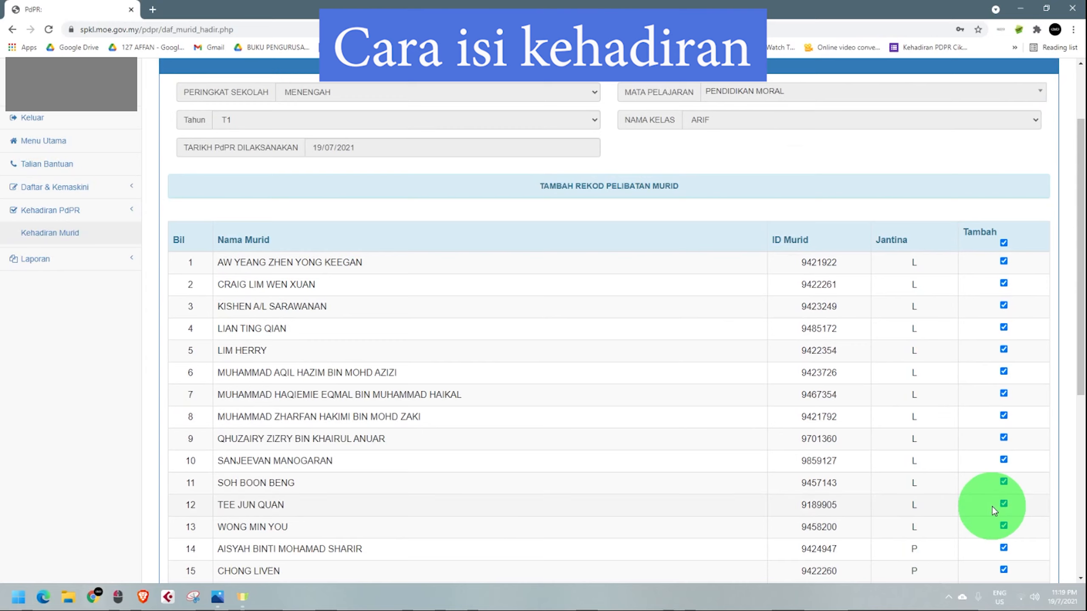
left_click(1003, 243)
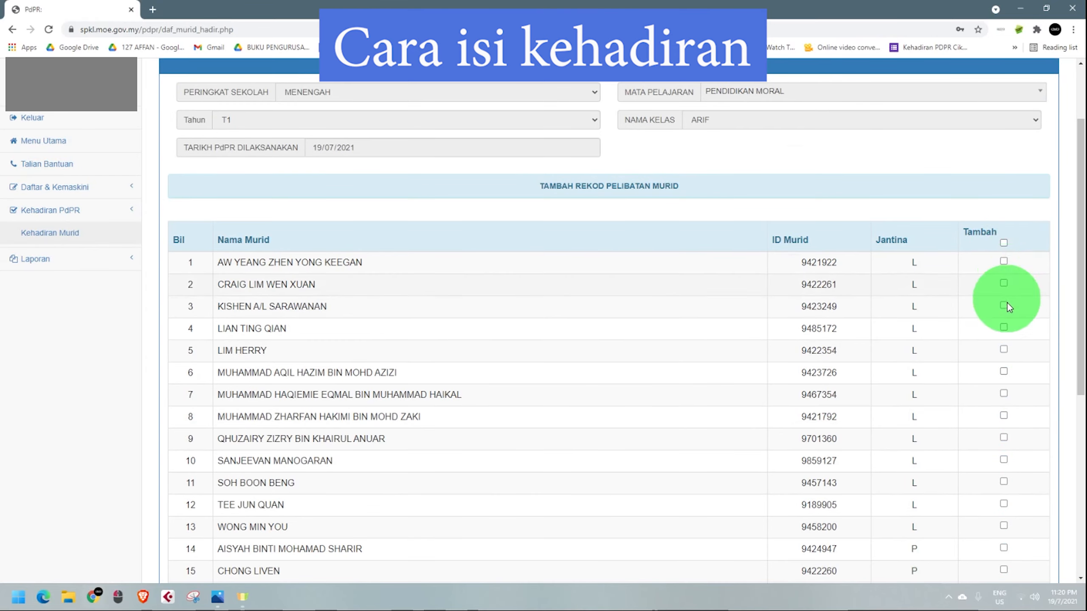
Step: Mark every student except the one in row 17, and clear all the marks
left_click(1003, 243)
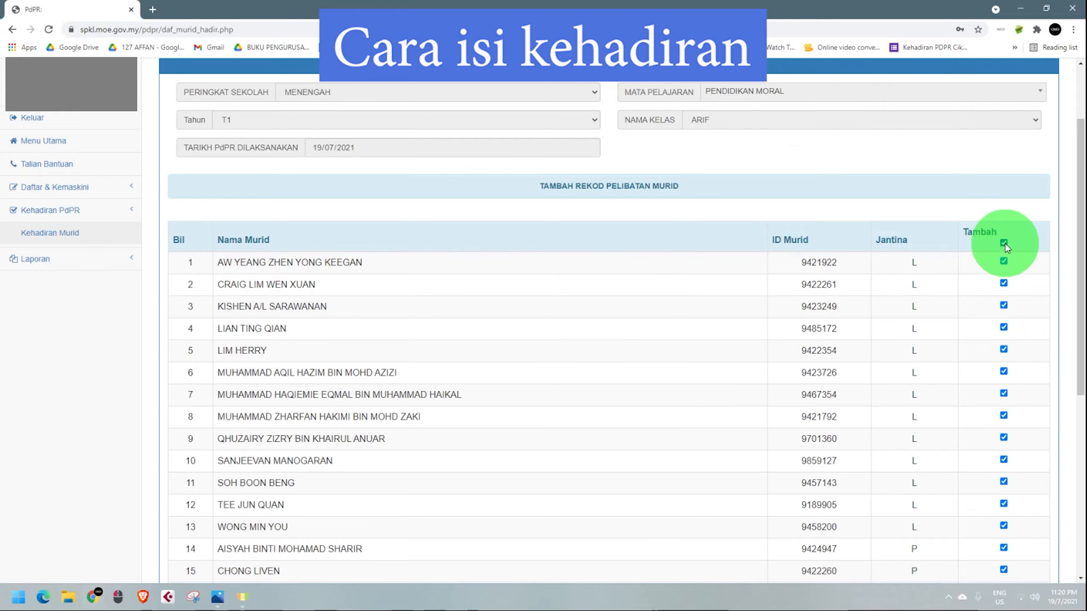
scroll(1005, 244, "down", 6)
left_click(1003, 331)
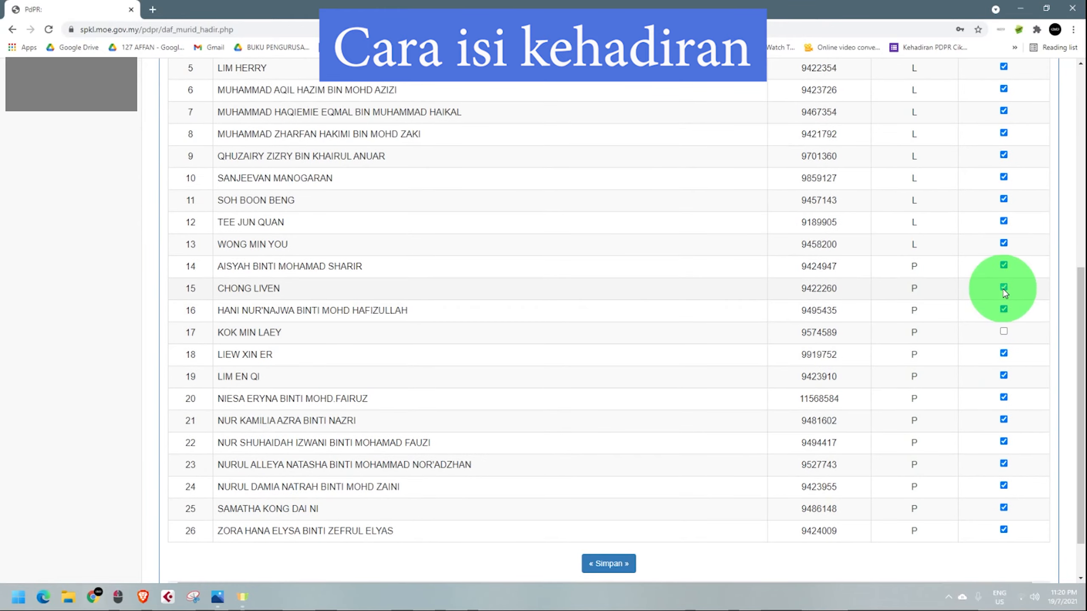
scroll(1026, 355, "up", 6)
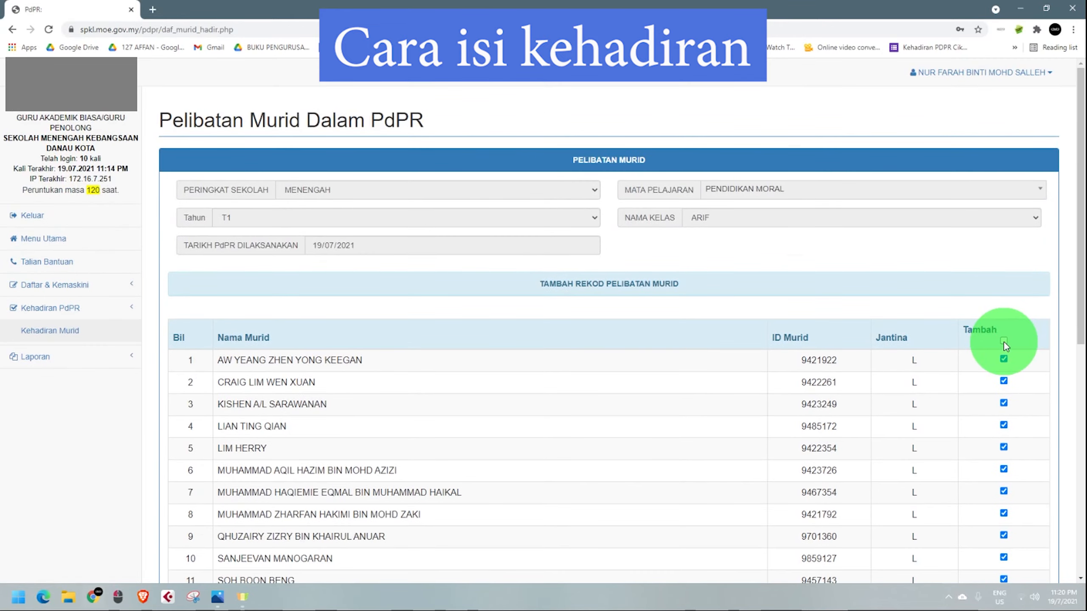
left_click(1003, 342)
Step: Mark the students in rows 1 and 2 as attending and save the attendance record
scroll(934, 319, "down", 5)
scroll(771, 295, "up", 1)
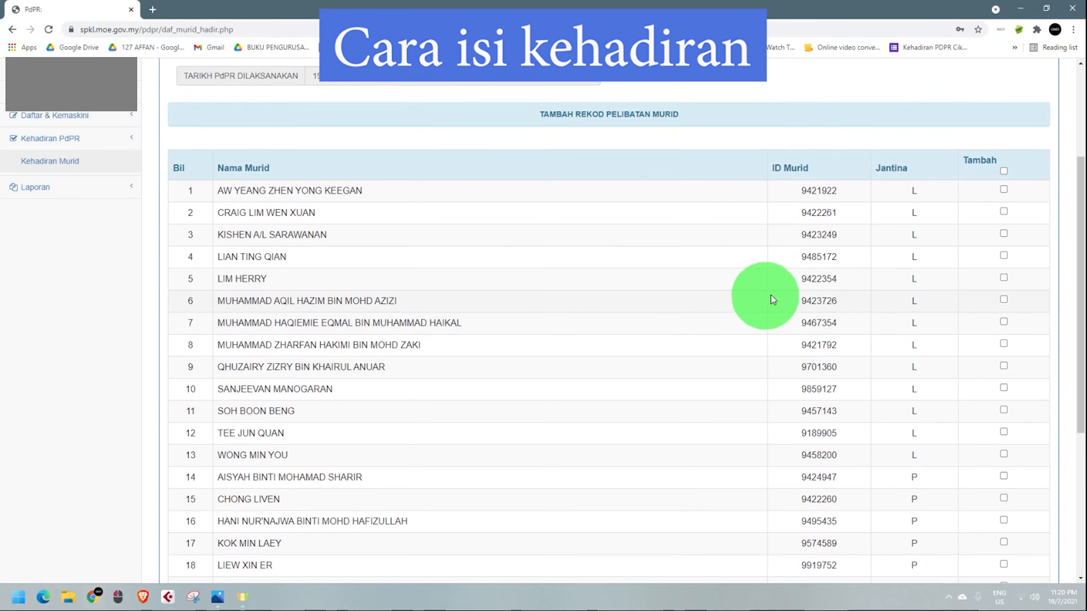
left_click(1006, 191)
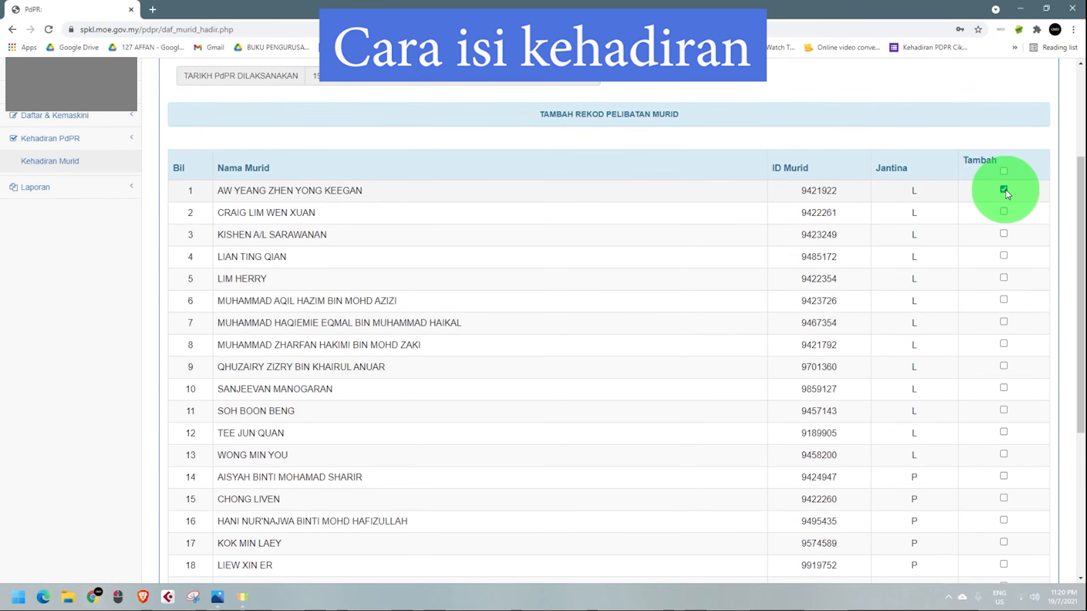
left_click(1005, 213)
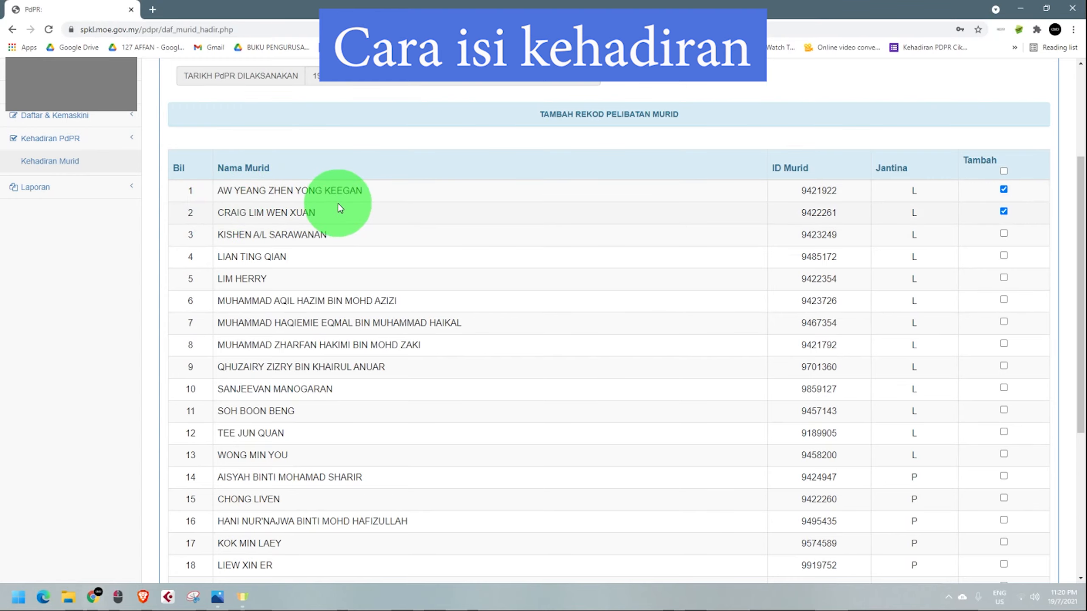
scroll(520, 299, "up", 4)
scroll(551, 304, "down", 8)
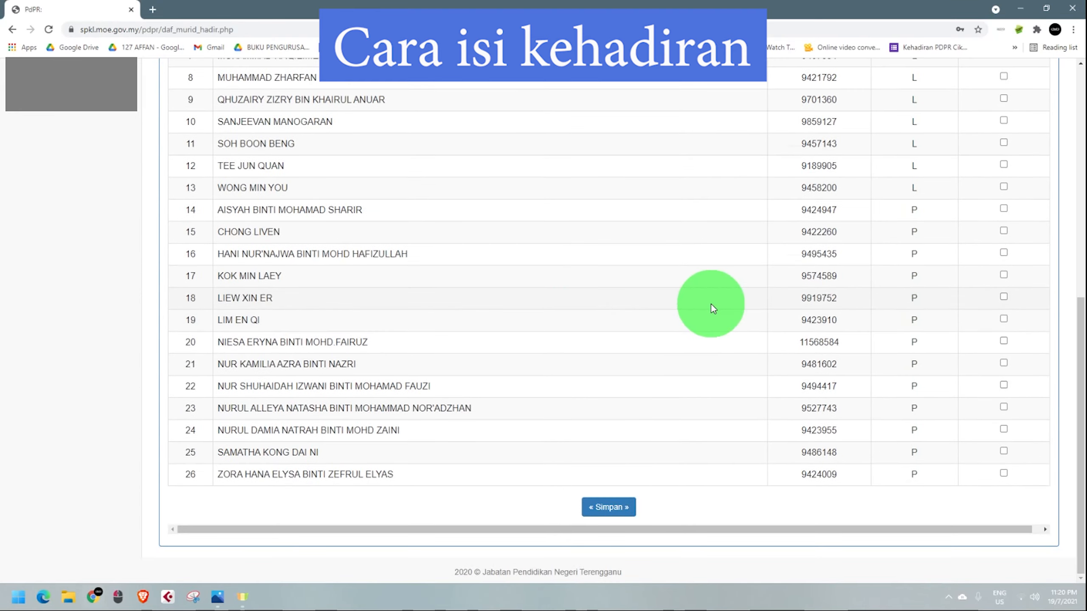
left_click(618, 508)
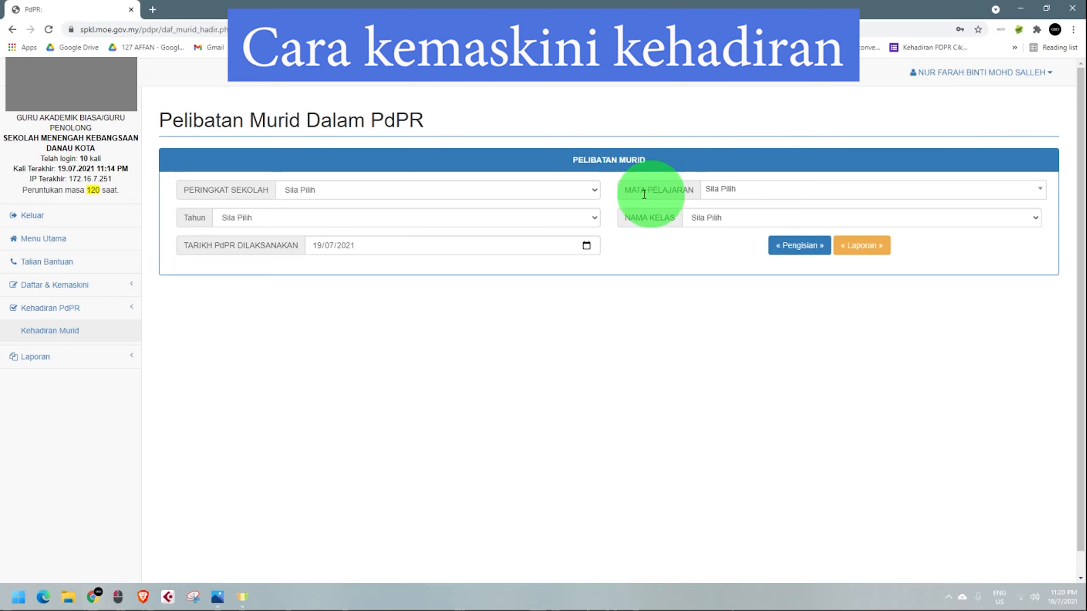
Step: Select school level MENENGAH and year T1 to reopen the class's attendance record
left_click(565, 194)
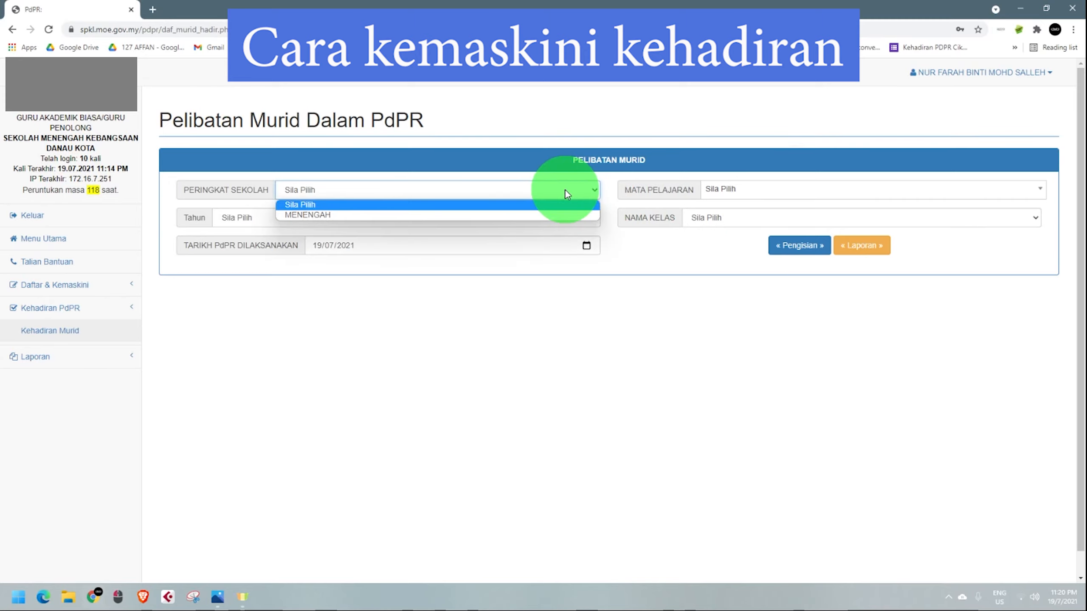
left_click(542, 213)
left_click(537, 214)
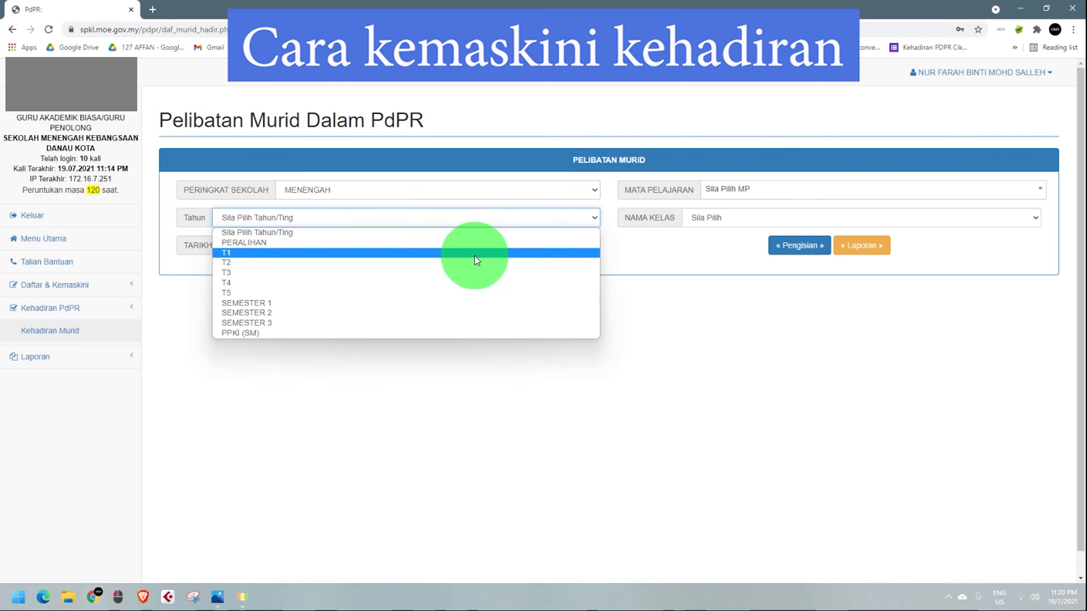
left_click(474, 253)
Step: Select subject PENDIDIKAN MORAL and class ARIF, and open the entry list of remaining students for 19/07/2021
left_click(734, 192)
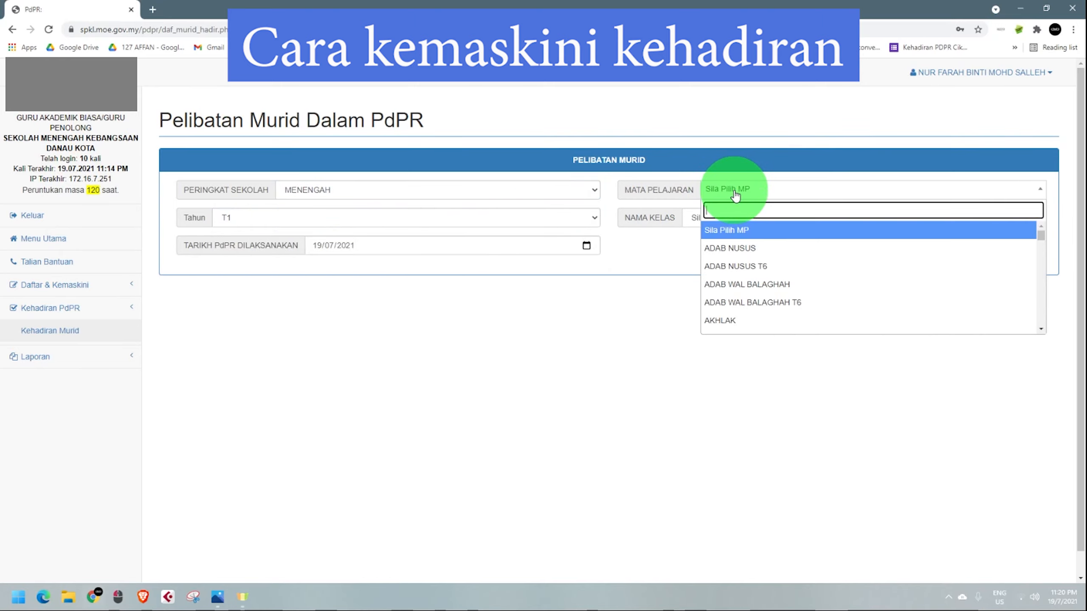
type("moral")
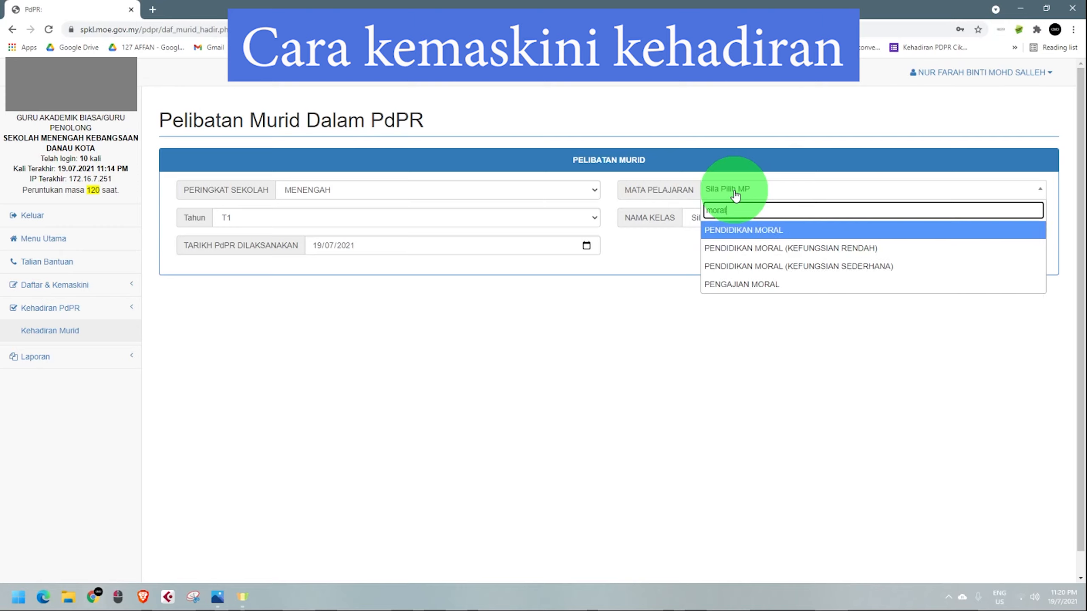
left_click(748, 230)
left_click(723, 219)
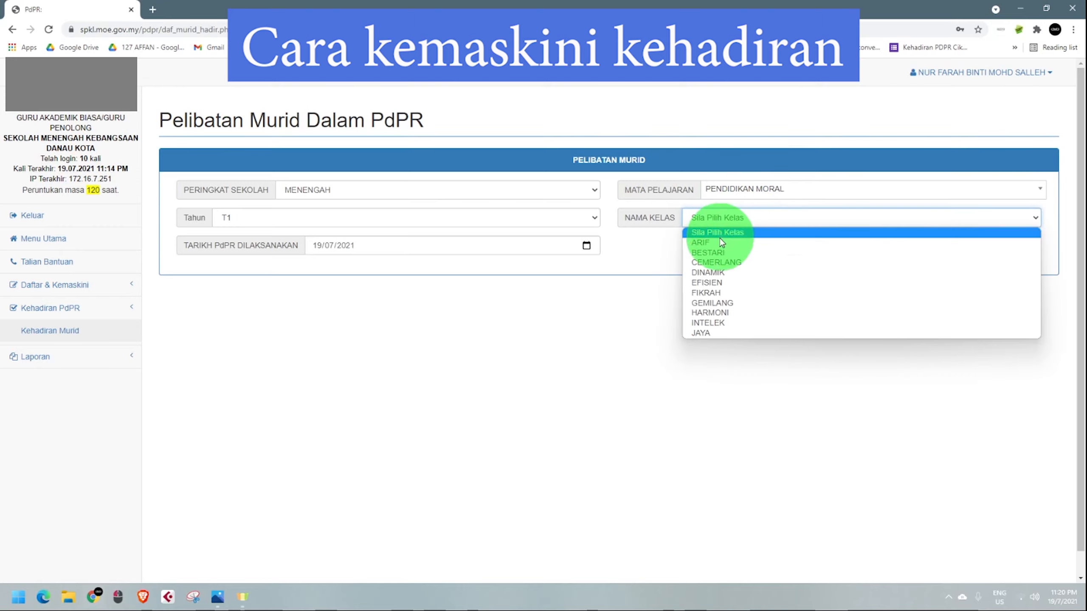
left_click(721, 240)
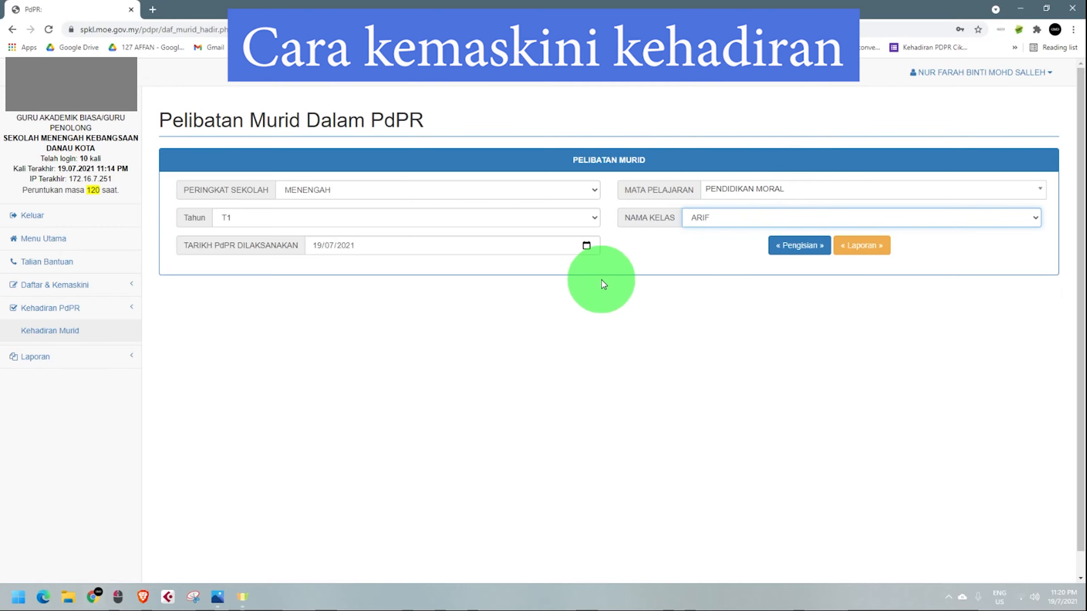
left_click(804, 246)
scroll(806, 252, "down", 4)
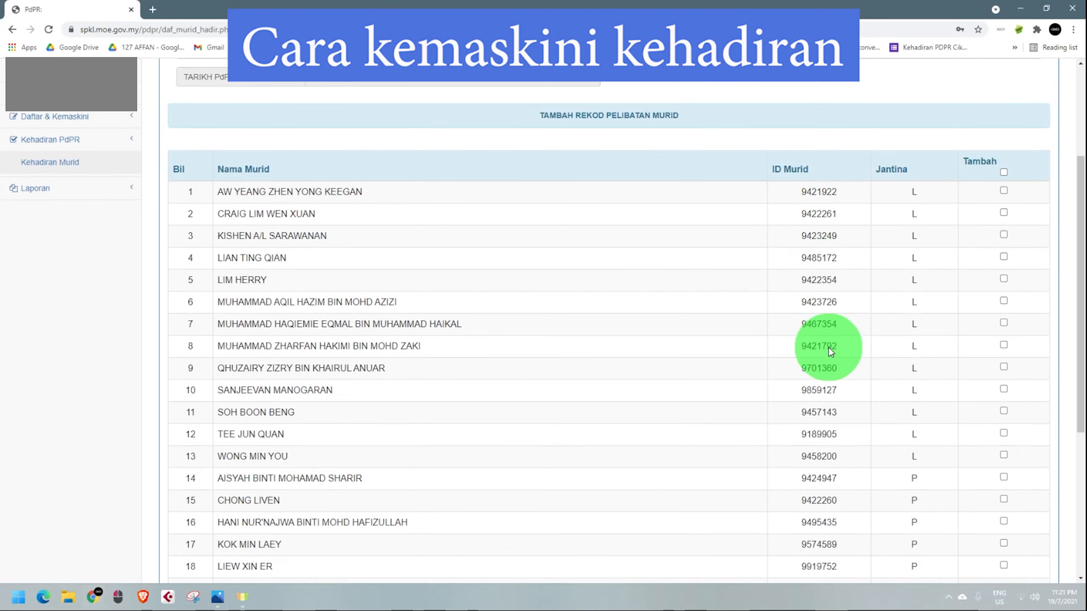
Step: Mark the students in rows 3, 4 and 5 as attending and save the attendance record
scroll(1010, 406, "down", 3)
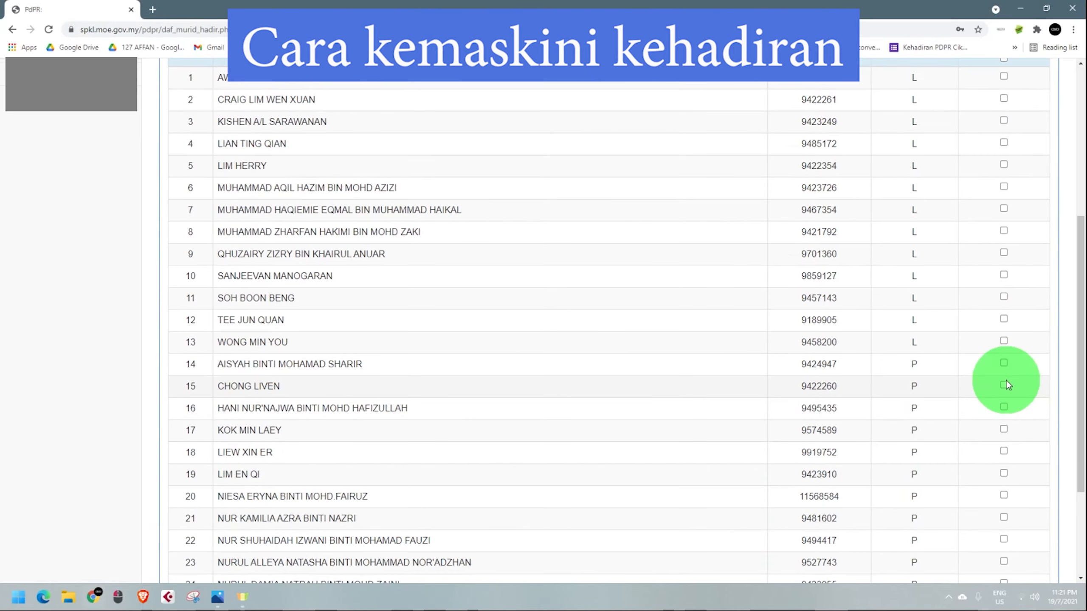
scroll(1005, 381, "up", 2)
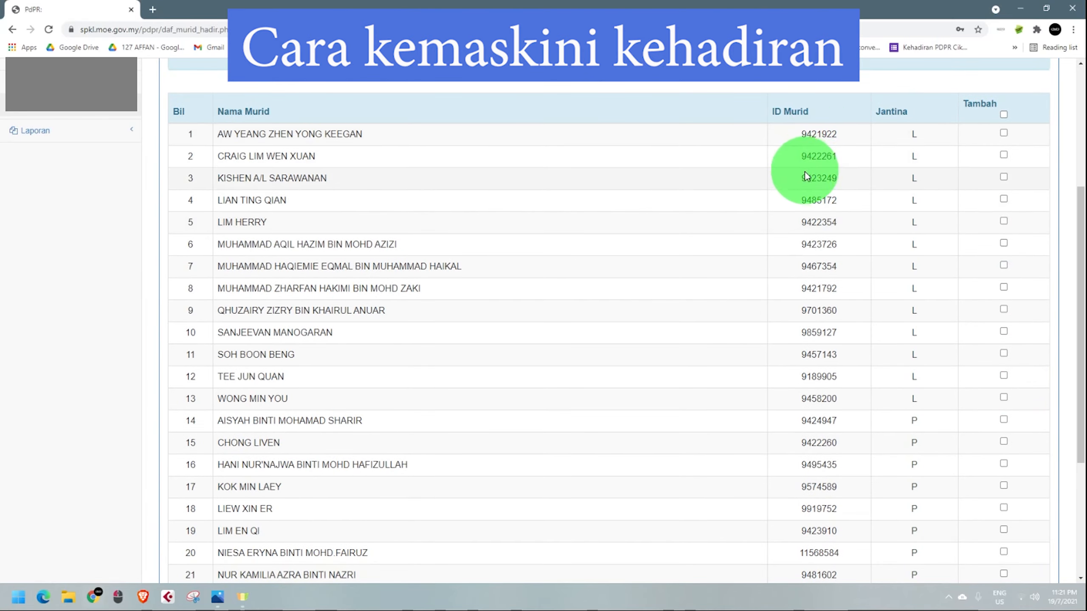
left_click(1003, 177)
left_click(1003, 199)
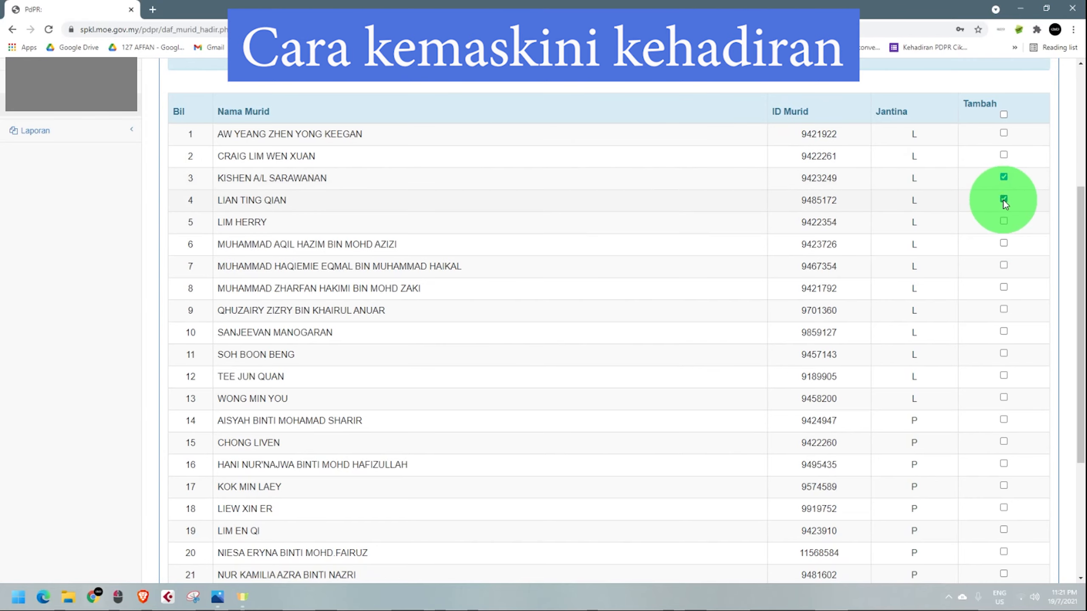
left_click(1003, 221)
scroll(941, 285, "up", 3)
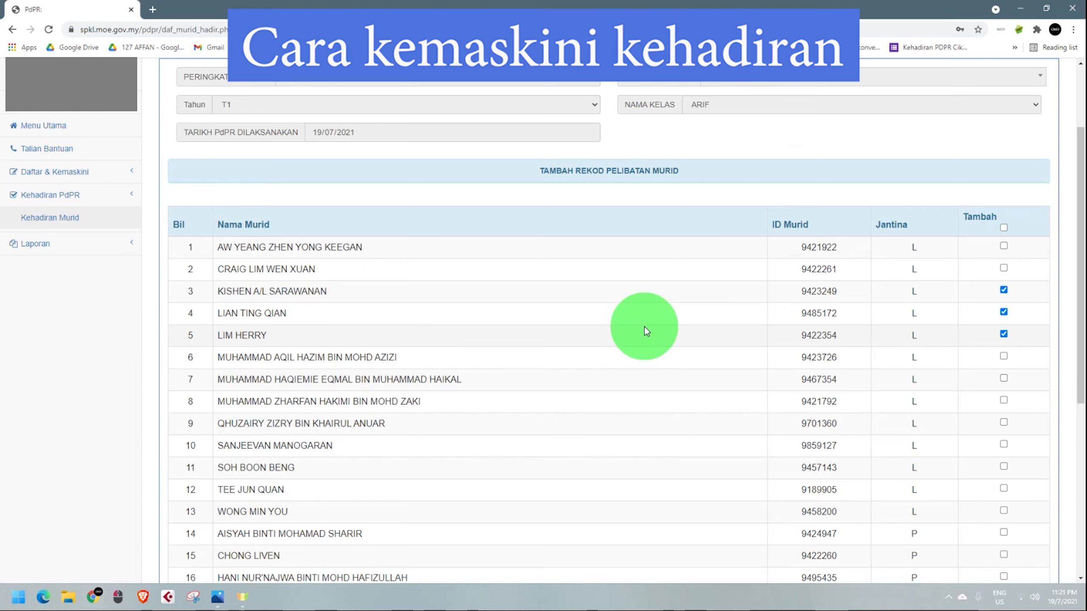
scroll(643, 326, "up", 1)
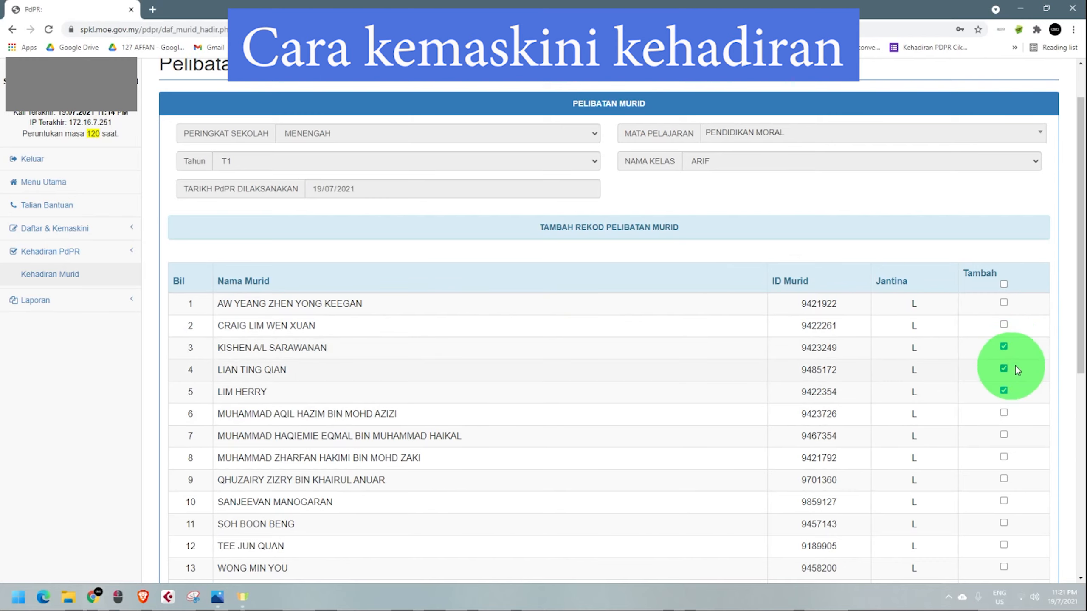
scroll(1016, 347, "down", 3)
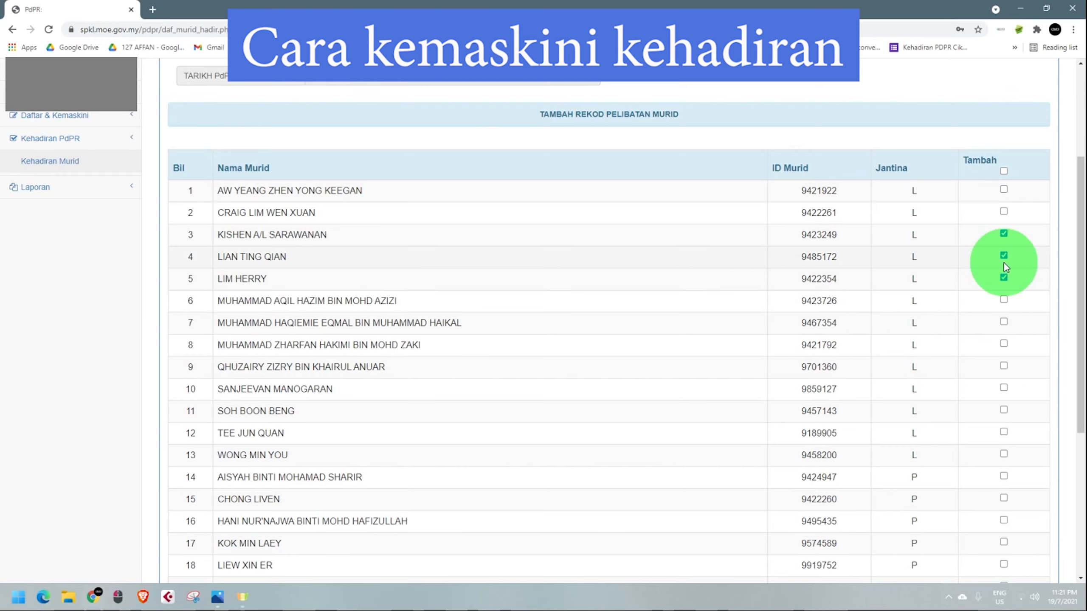
scroll(1003, 262, "down", 8)
left_click(614, 513)
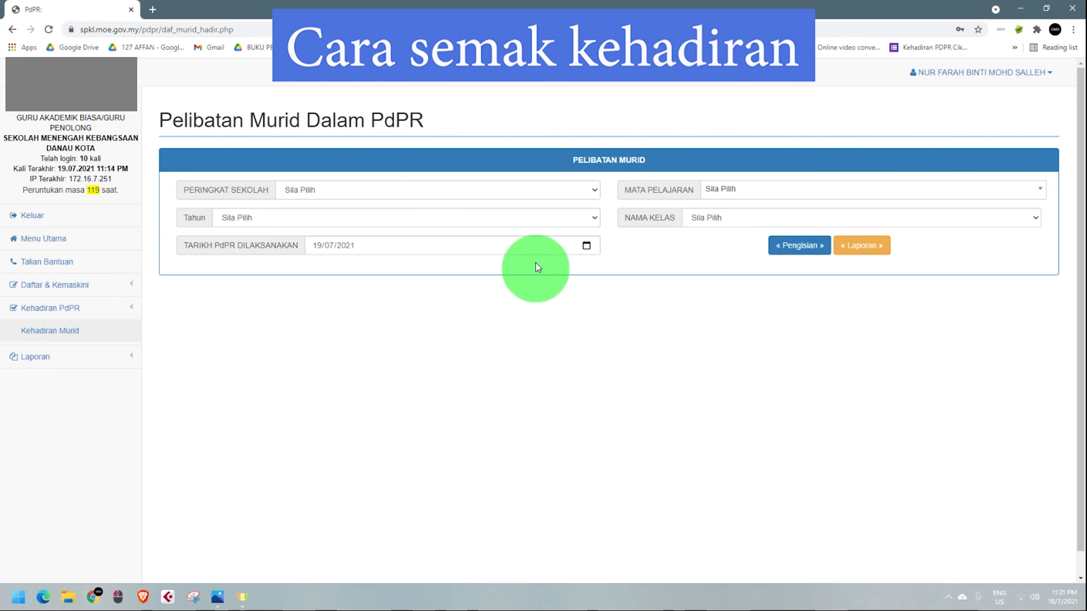
Step: Select school level MENENGAH and year T1 for checking the saved attendance
left_click(566, 192)
left_click(542, 216)
left_click(541, 217)
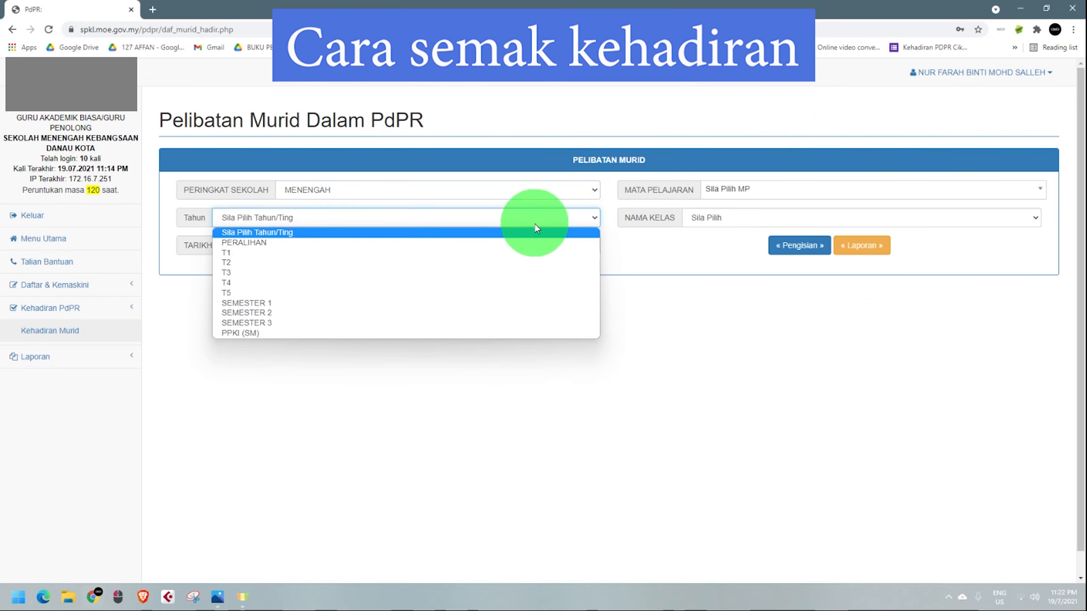
left_click(502, 251)
Step: Select subject PENDIDIKAN MORAL and class ARIF, and open the Laporan list of recorded students for 19/07/2021
left_click(823, 191)
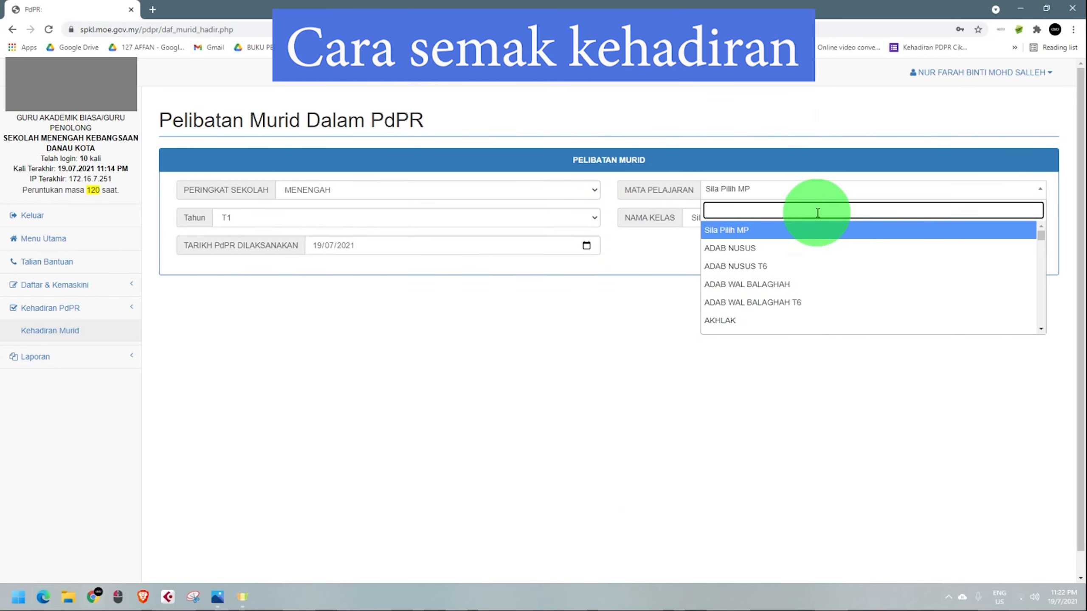
type("moral")
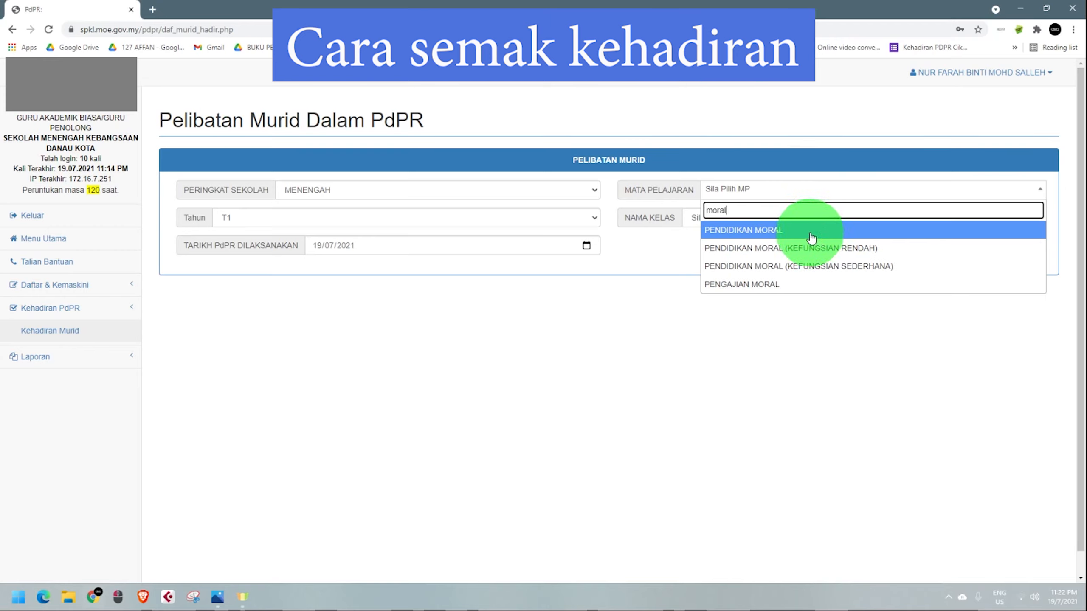
left_click(812, 230)
left_click(772, 214)
left_click(759, 243)
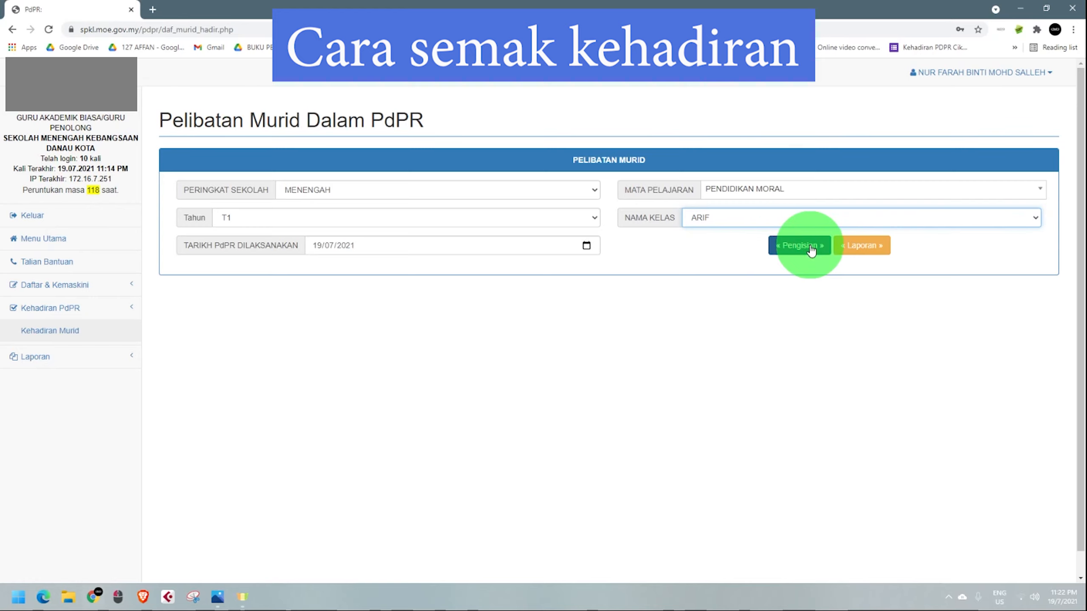
left_click(866, 246)
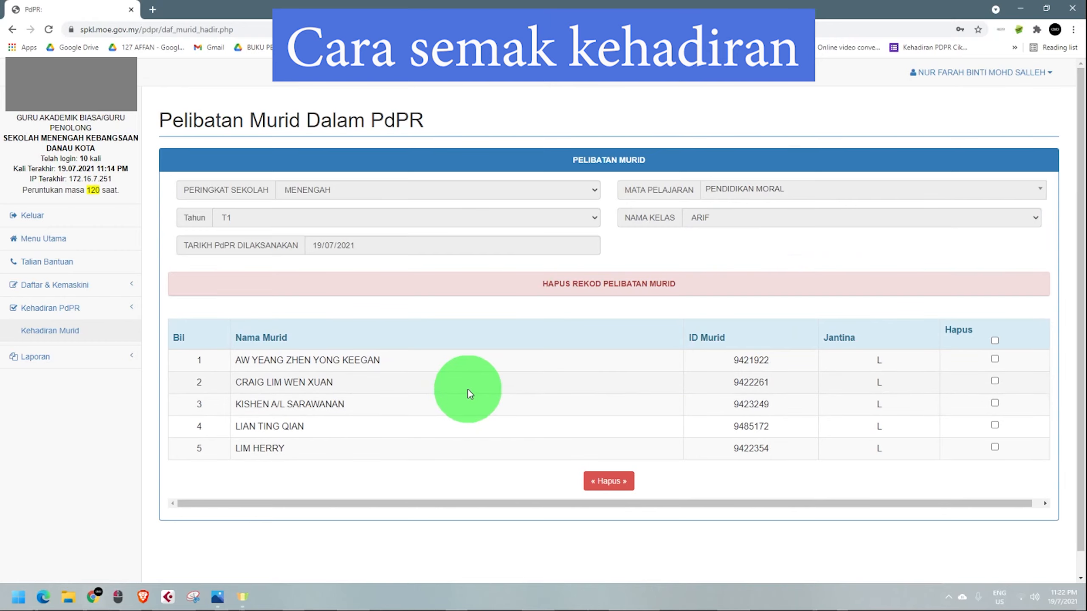
Step: Check the recorded attendees by highlighting the names in rows 1 and 2, and those in rows 3 to 5
scroll(467, 390, "down", 1)
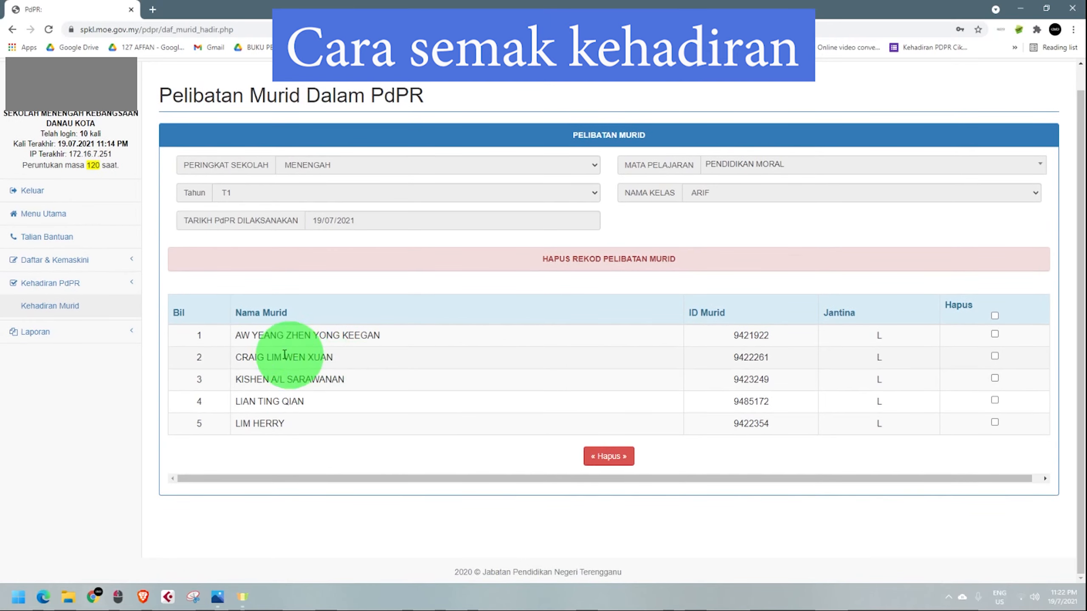
left_click_drag(233, 333, 346, 360)
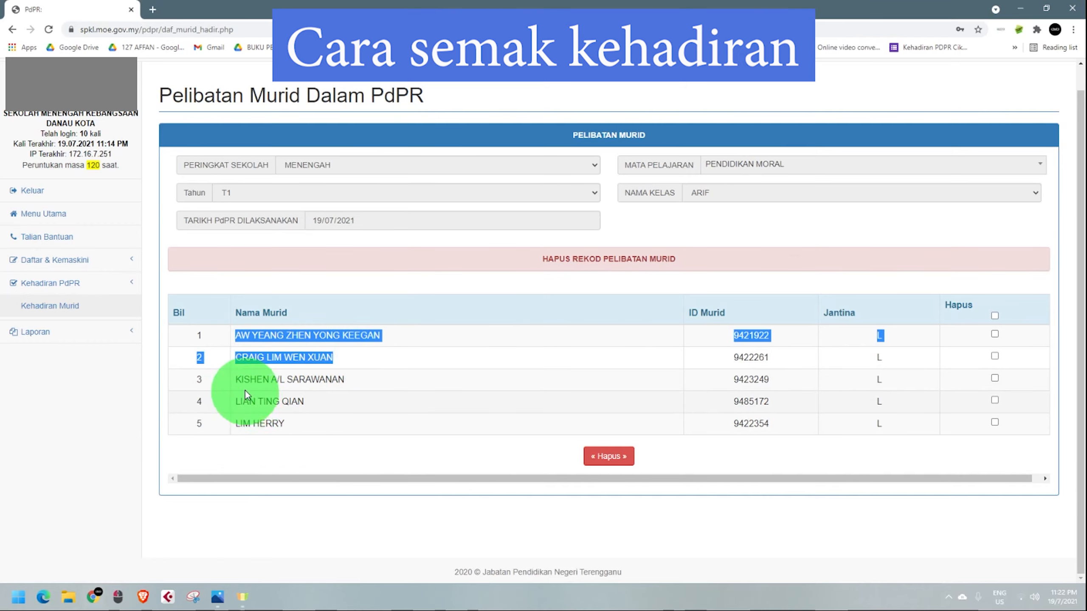
left_click_drag(233, 378, 333, 427)
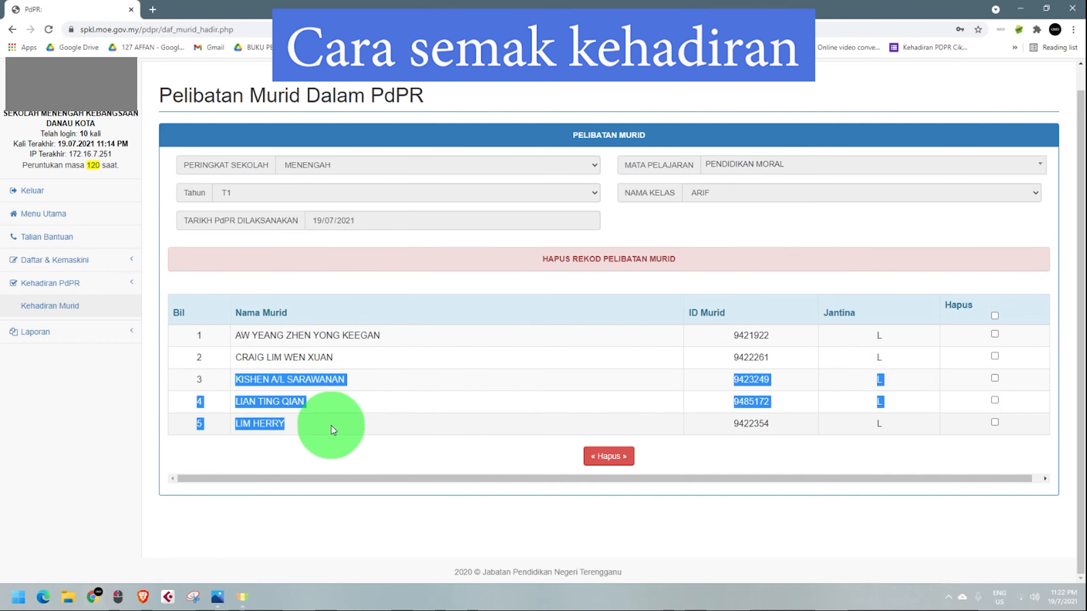
left_click(681, 460)
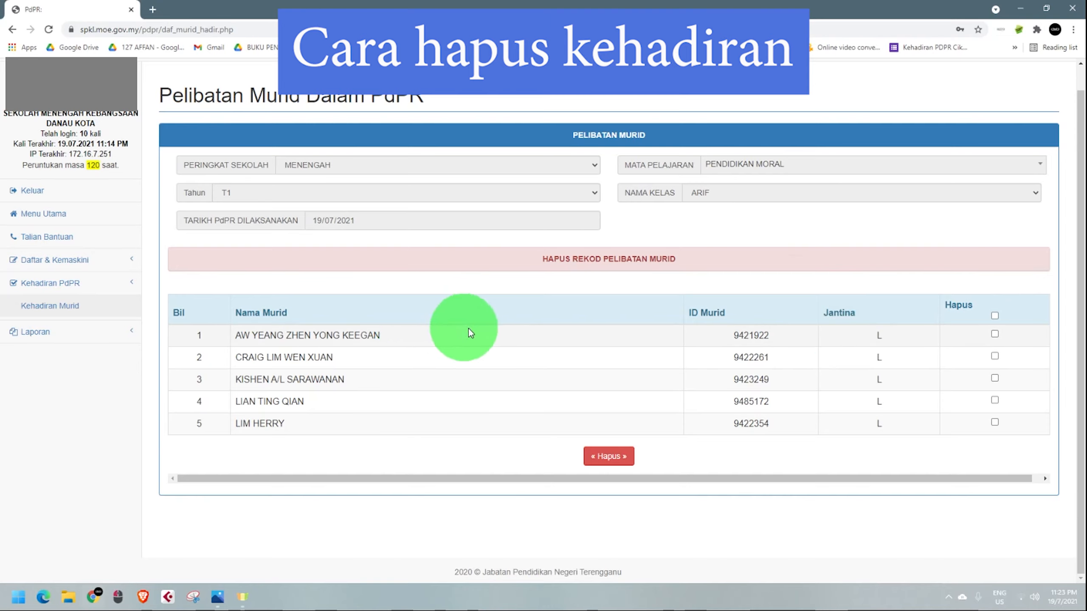
Step: Mark only the student in row 5 for removal and delete that student's attendance record
left_click(994, 316)
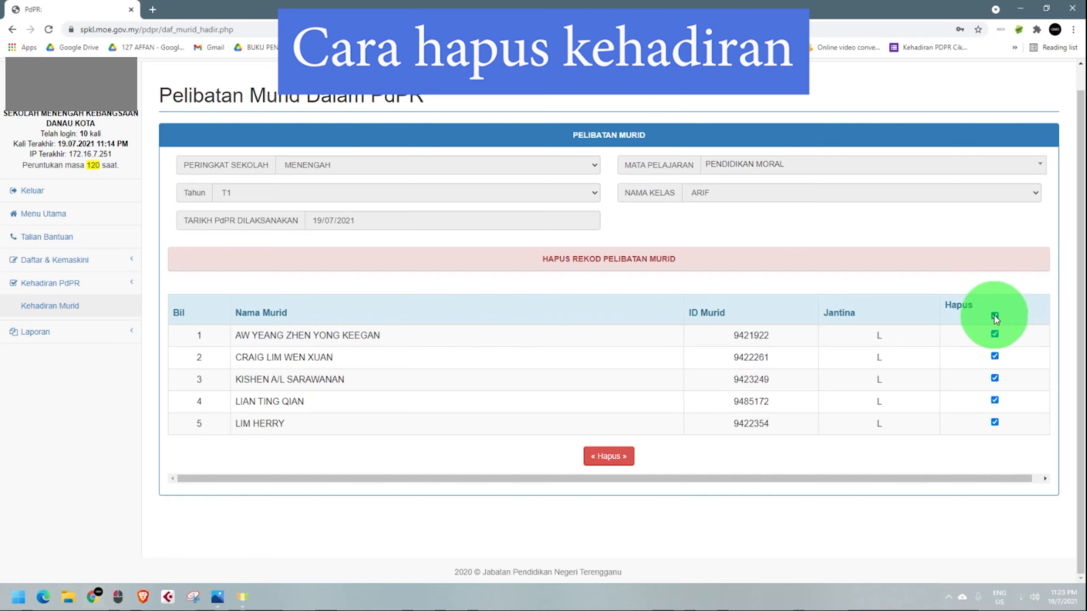
left_click(994, 315)
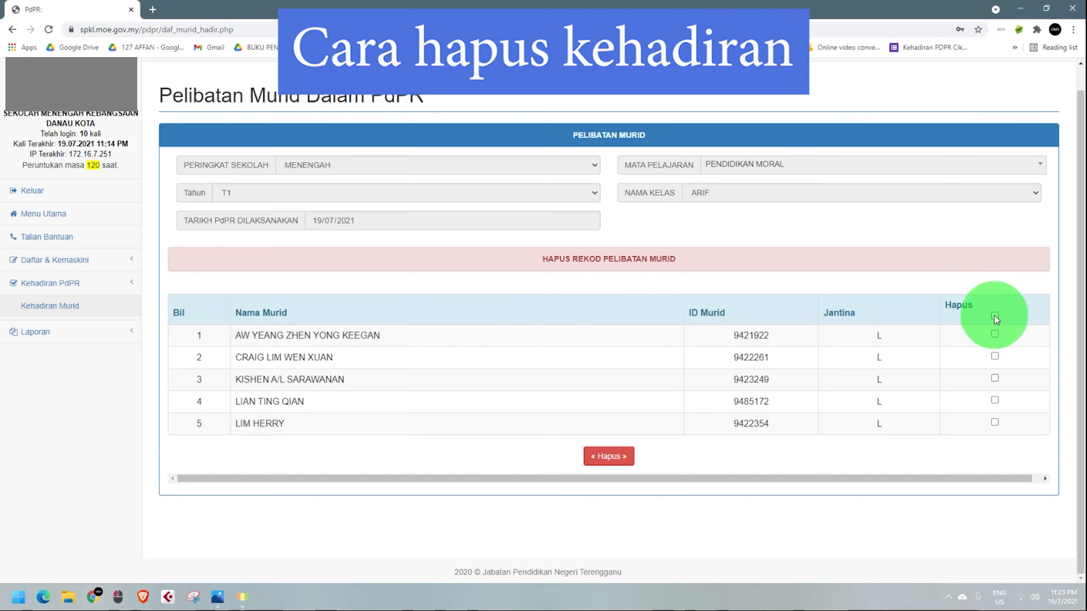
left_click(993, 423)
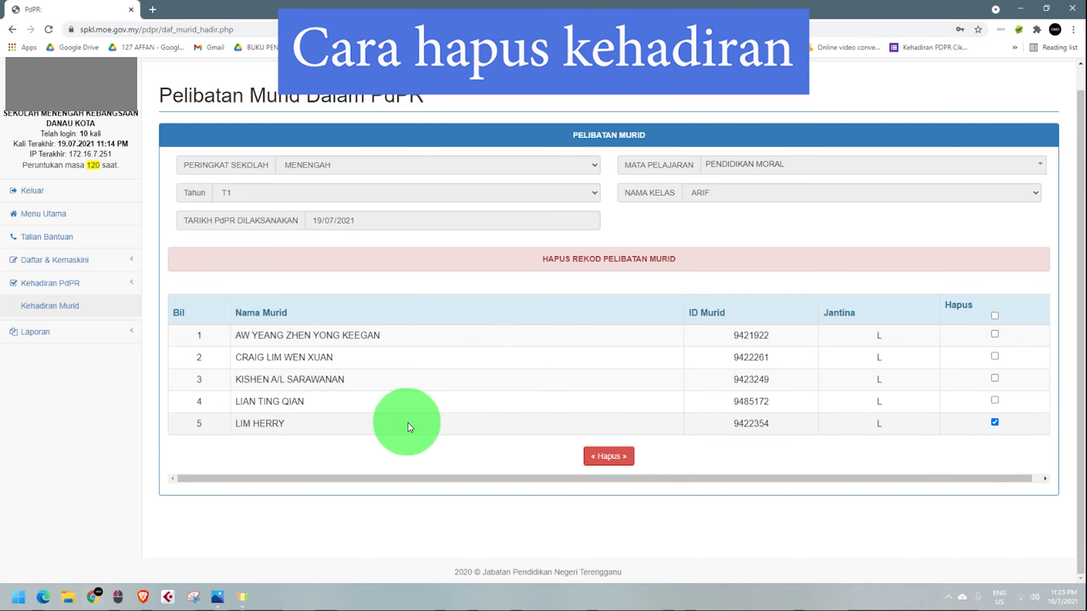
left_click(613, 462)
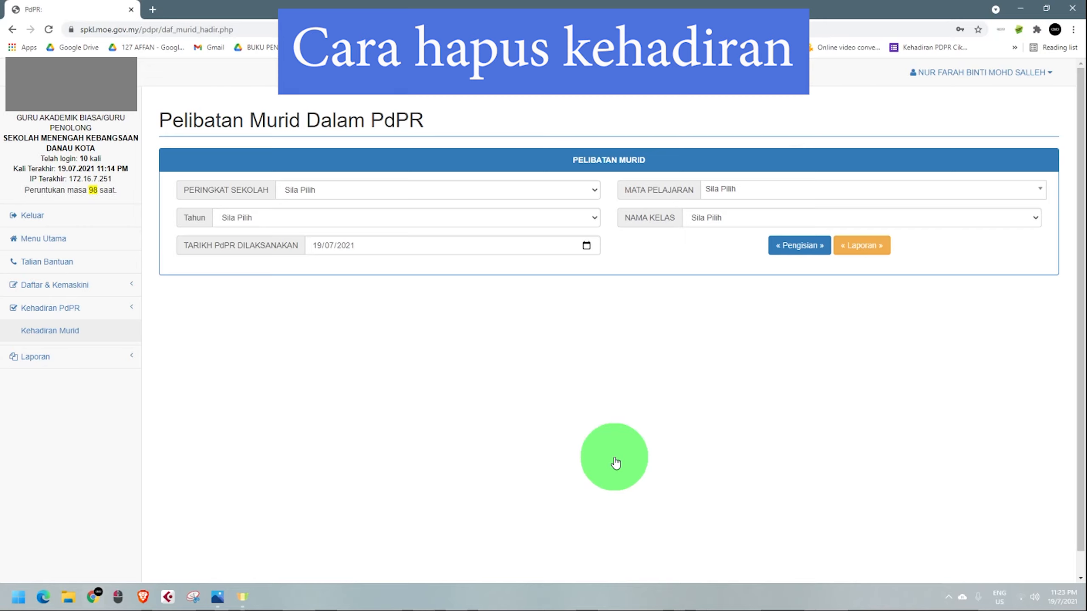
left_click(97, 287)
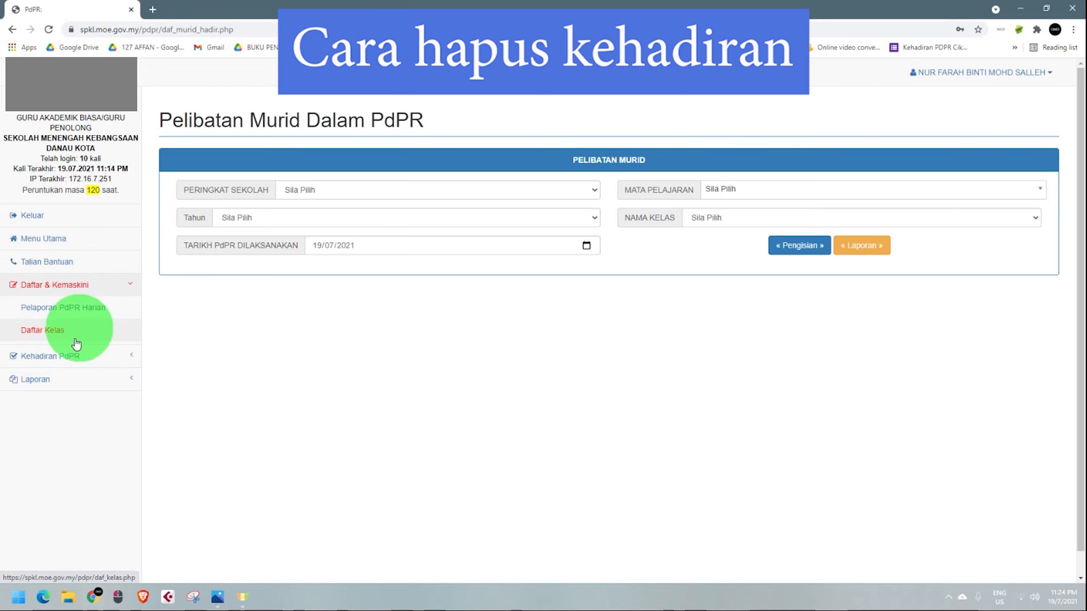
left_click(70, 355)
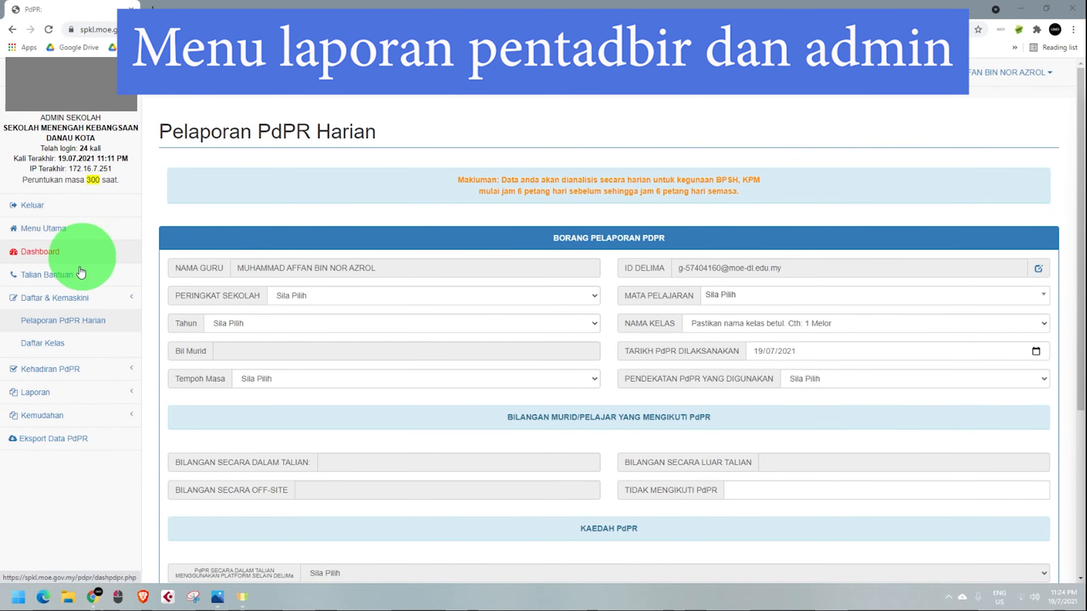
Step: Open the Kehadiran PdPR report from the school admin account's reports
left_click(44, 391)
scroll(69, 376, "down", 1)
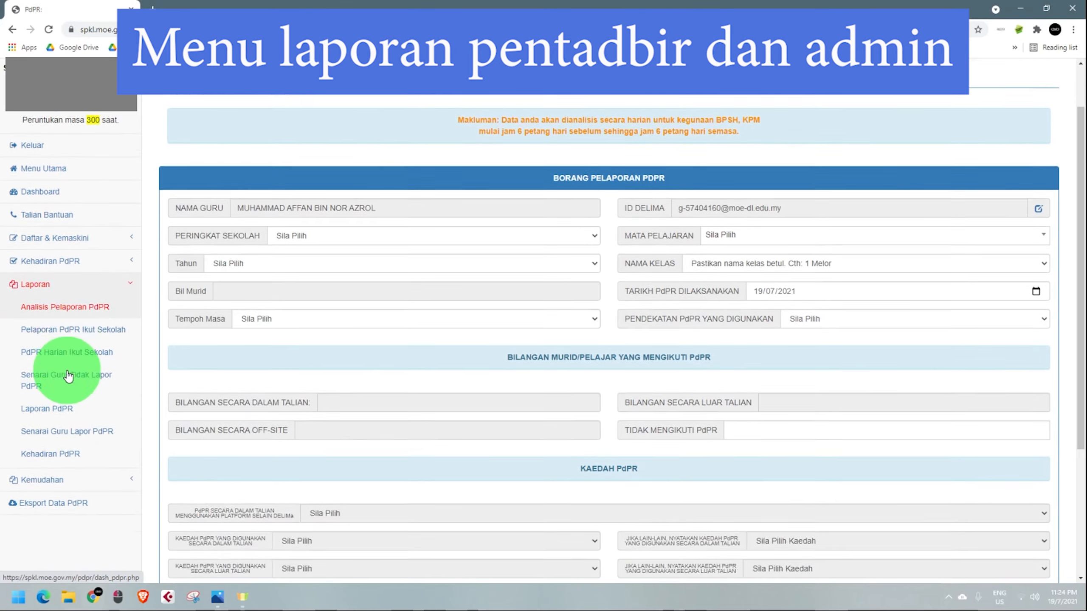
scroll(69, 376, "down", 1)
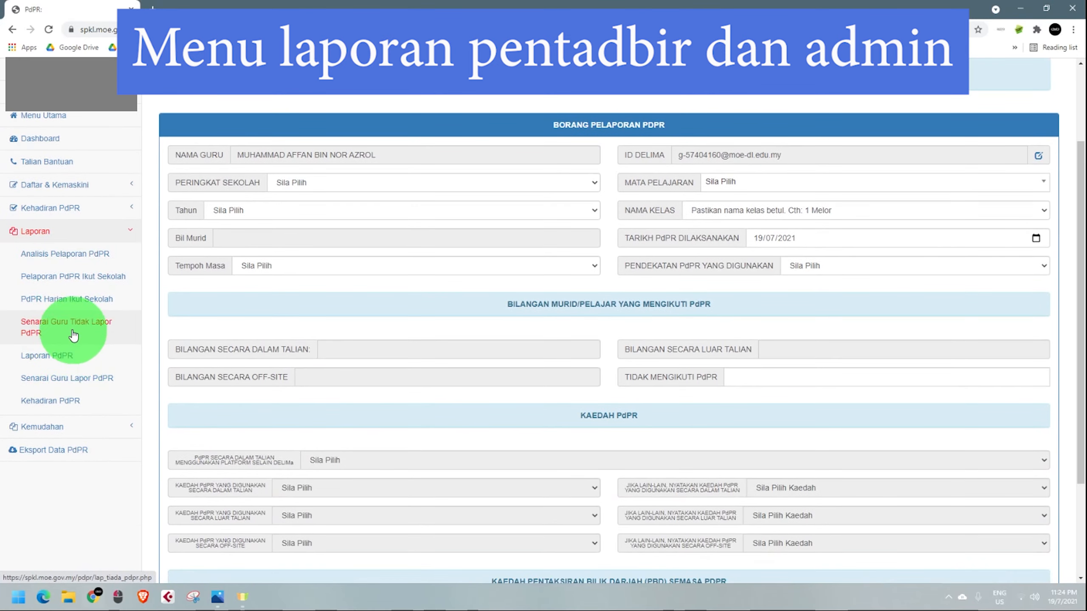
left_click(50, 403)
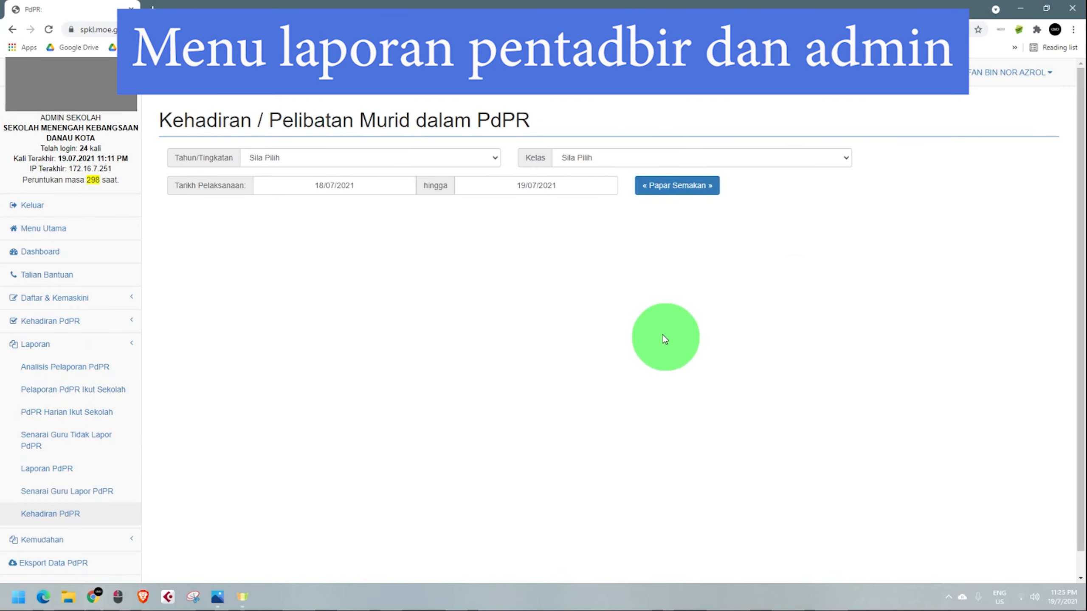
Step: Select year T1 and class ARIF for the attendance report
left_click(434, 161)
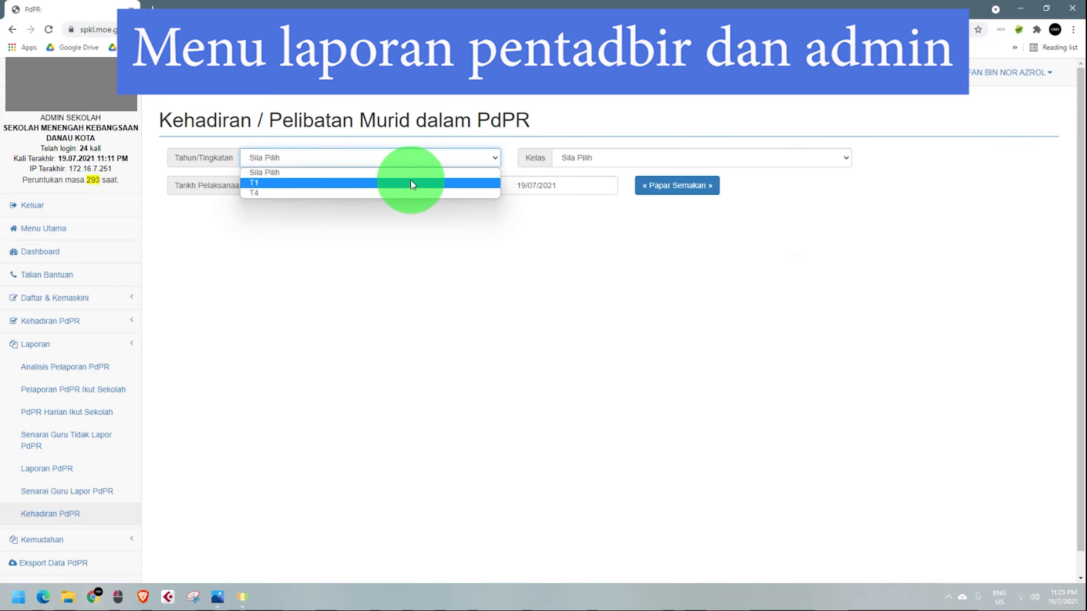
left_click(361, 184)
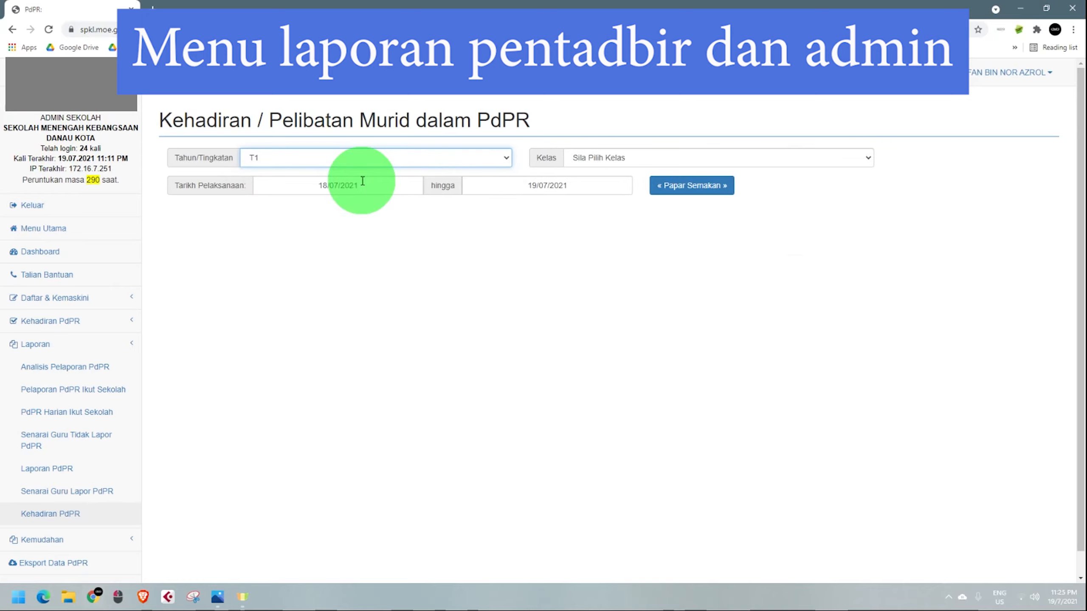
left_click(592, 157)
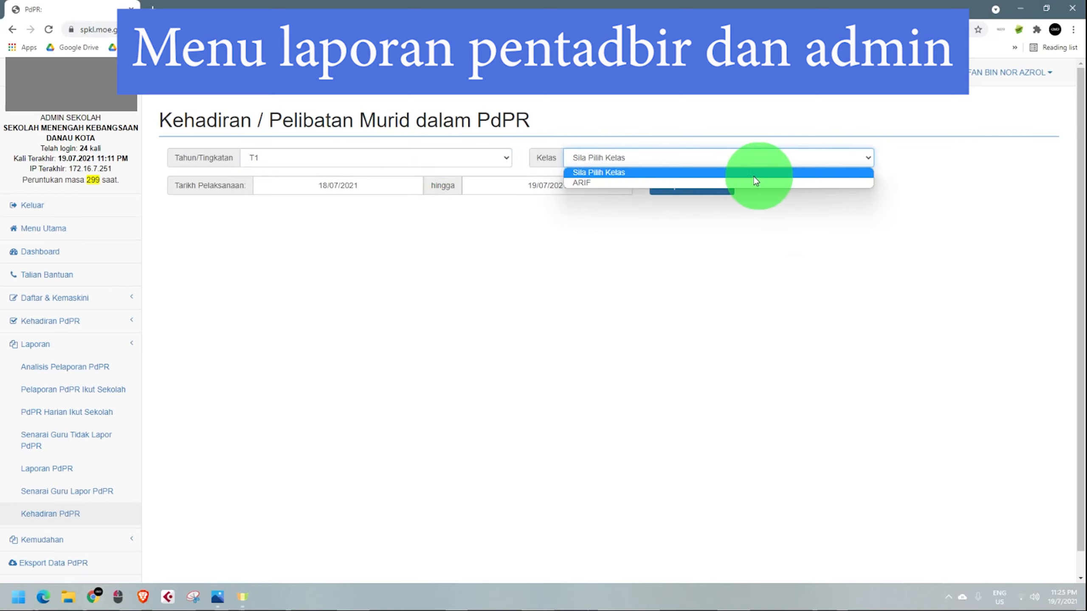
left_click(827, 185)
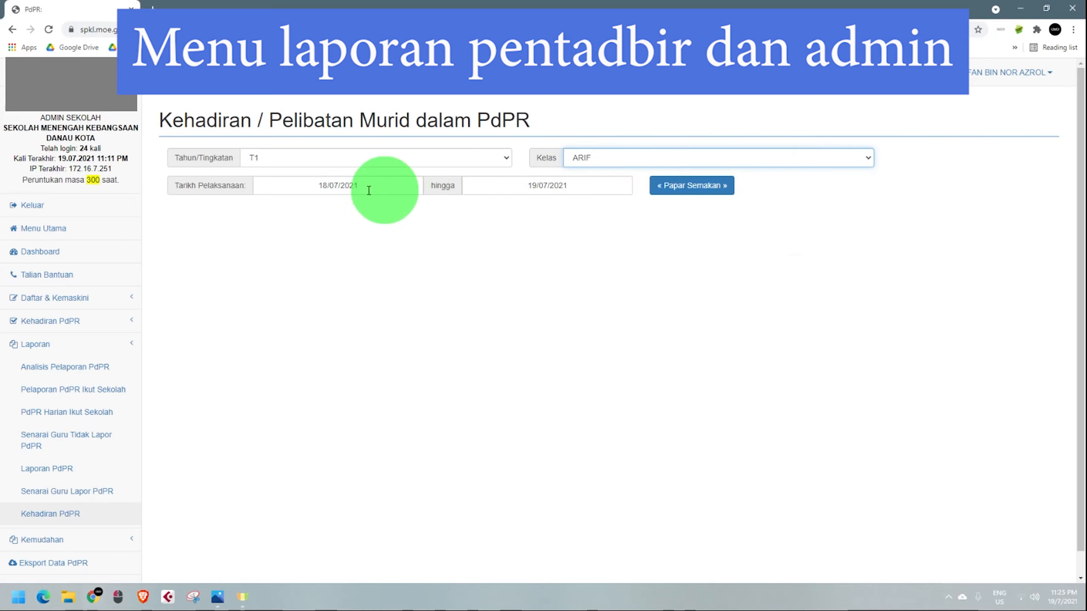
Step: Set the report's start date to 01/07/2021, and return it to 18/07/2021
left_click(344, 189)
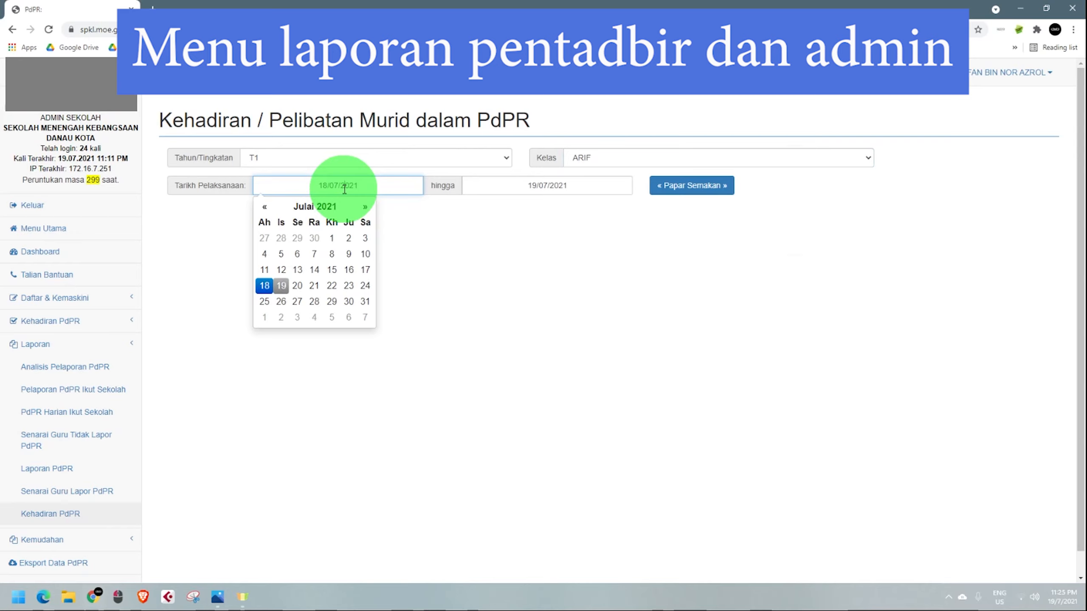
left_click(338, 244)
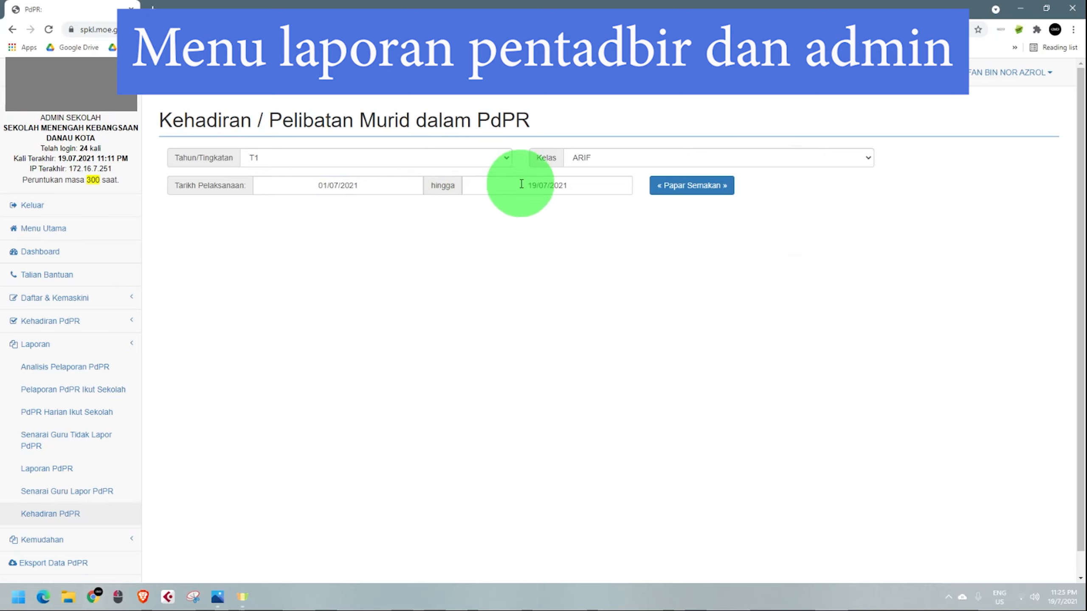
left_click(363, 185)
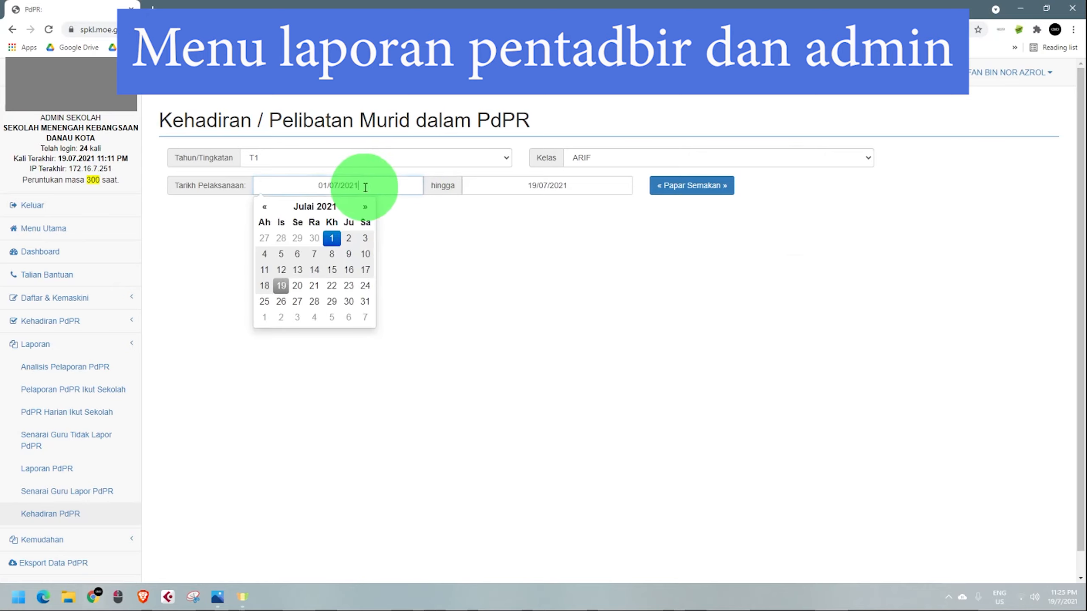
left_click(262, 288)
Step: Set the report's end date to 23/07/2021 and display the student attendance report
left_click(562, 187)
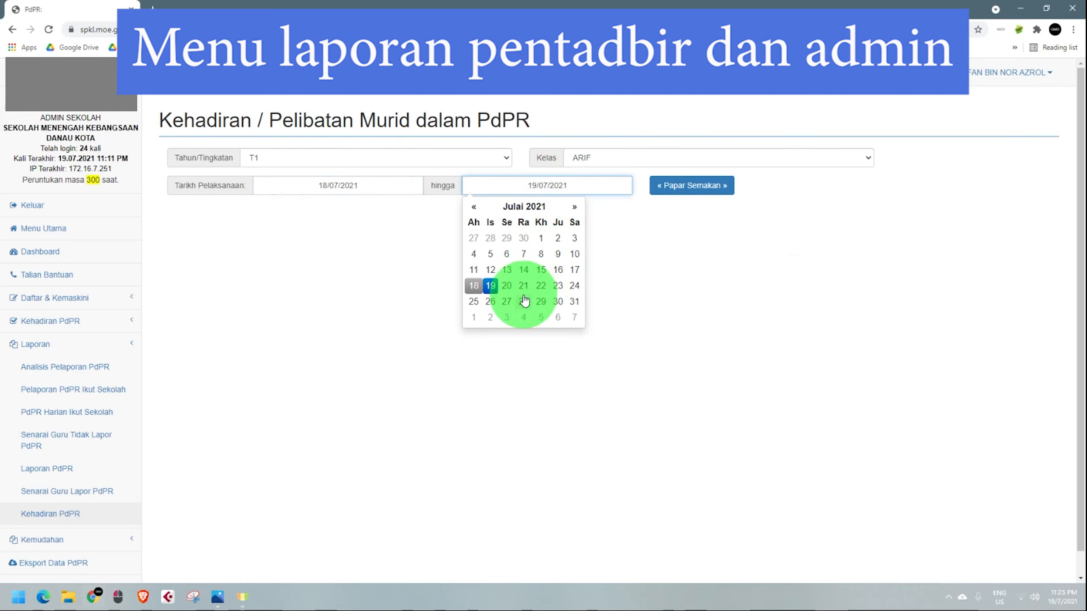
left_click(557, 285)
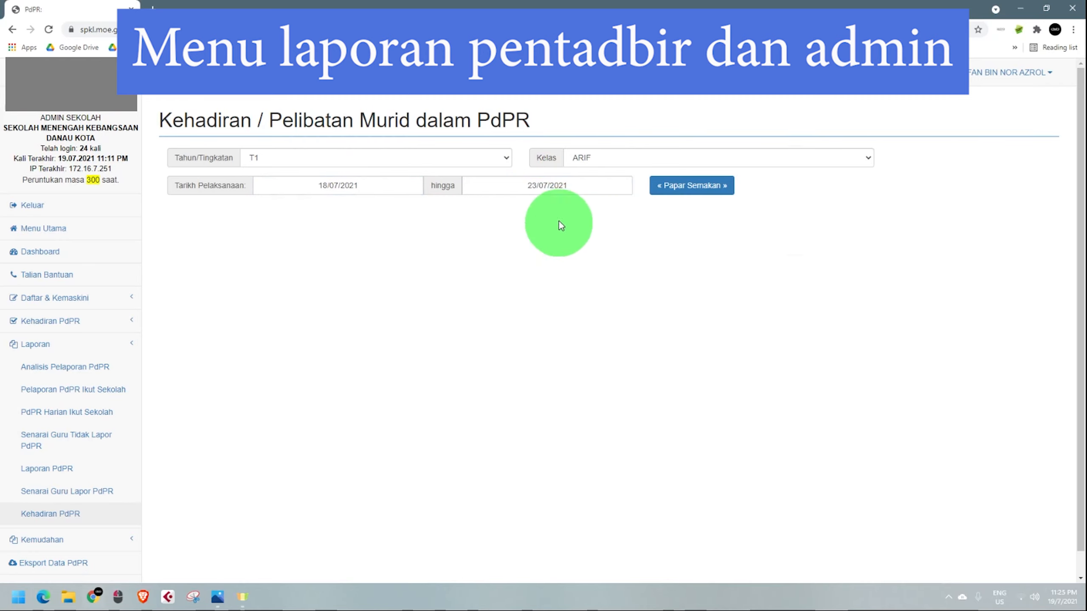
left_click(690, 187)
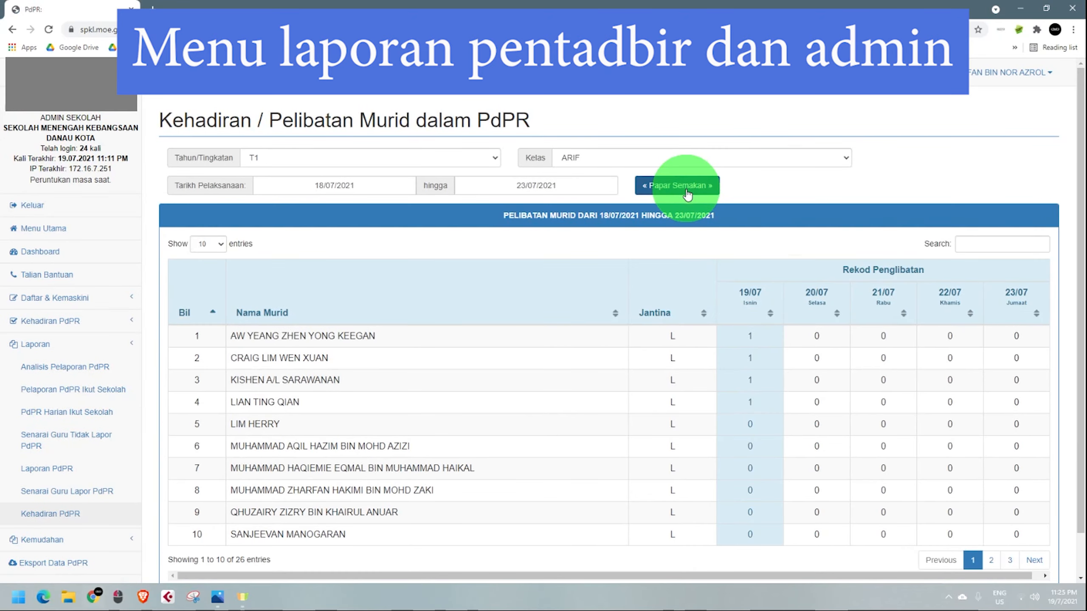
Step: Examine the 19/07 participation records for the first five students in the T1 ARIF attendance report
scroll(691, 214, "down", 2)
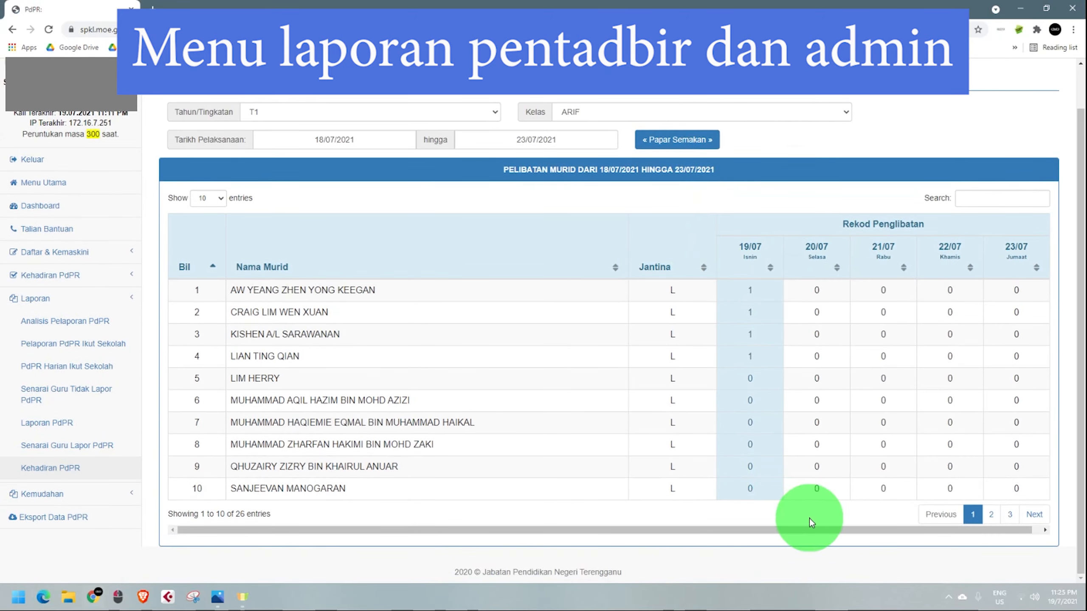
left_click_drag(813, 528, 884, 529)
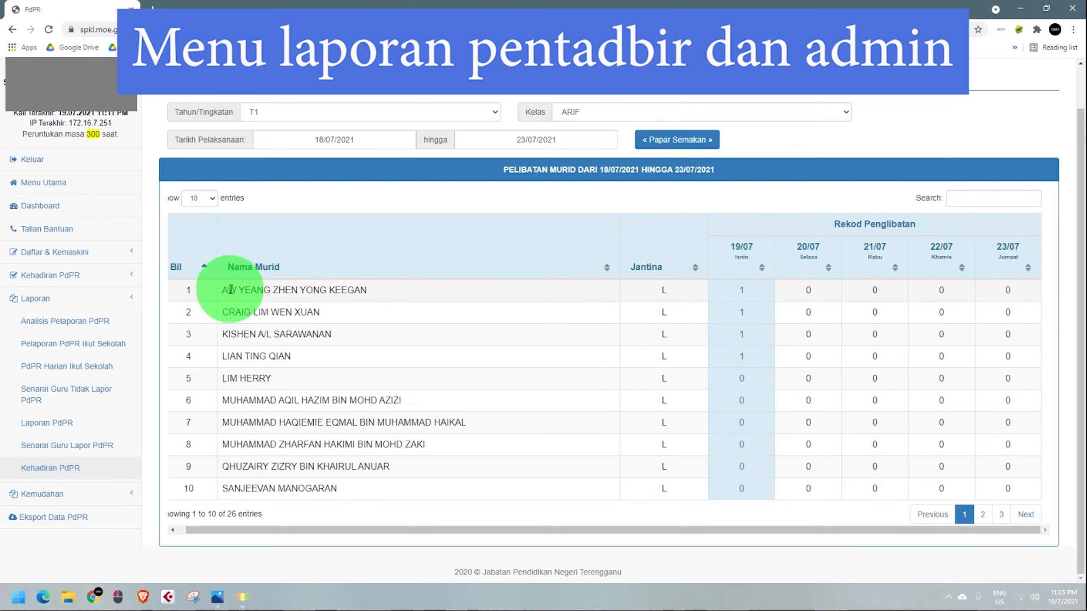
left_click_drag(223, 291, 335, 290)
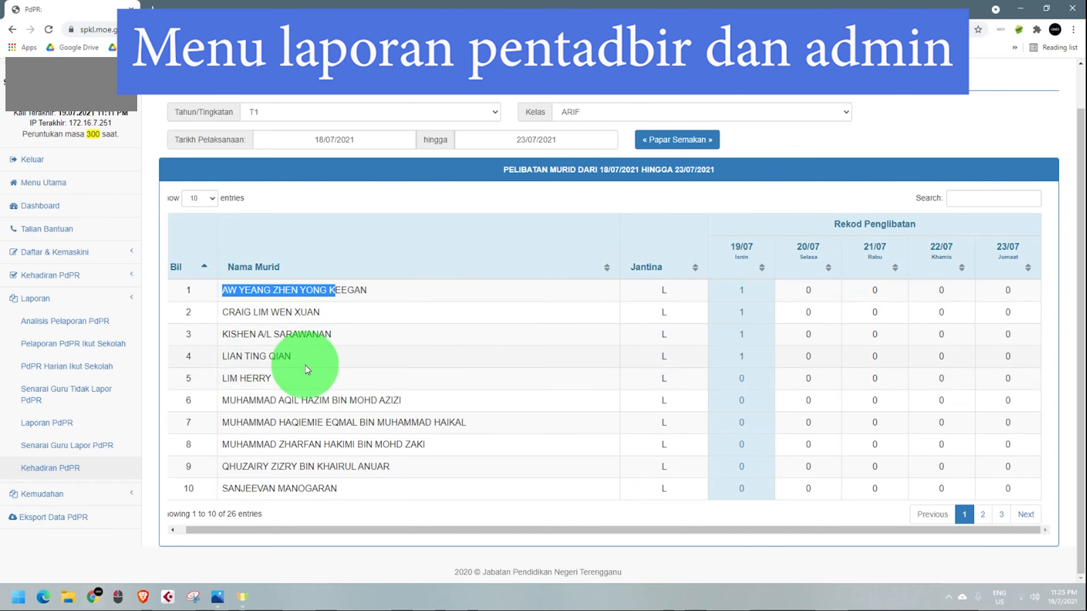
left_click(735, 290)
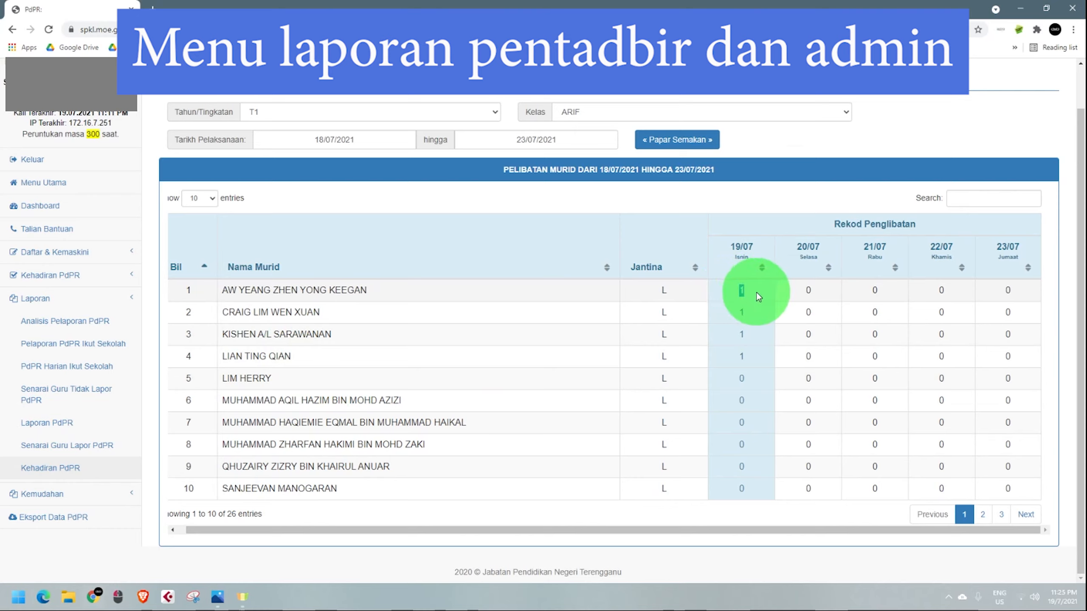
double_click(737, 357)
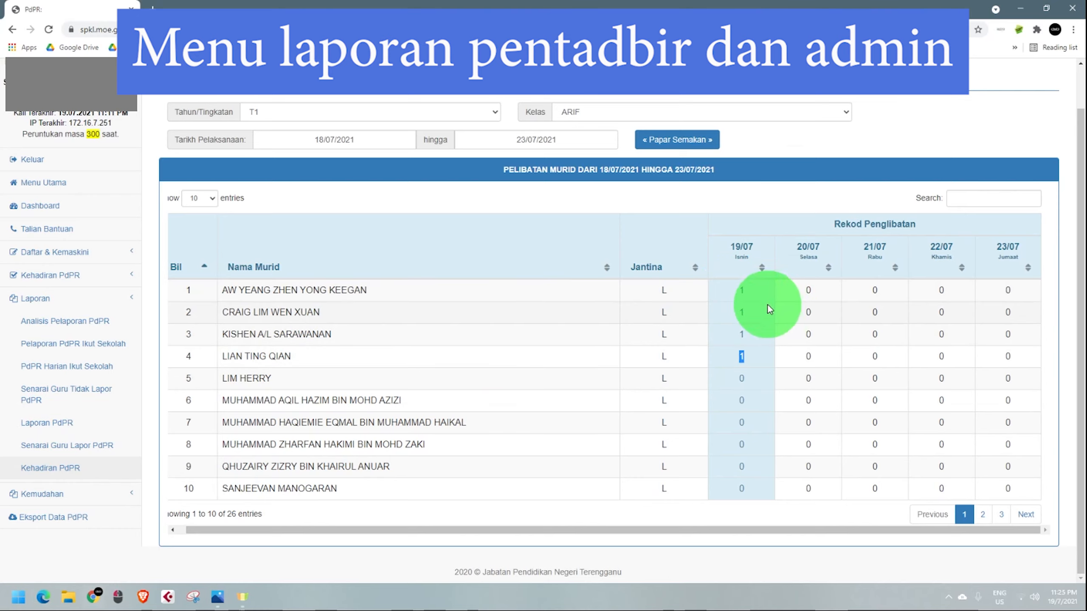
left_click(744, 294)
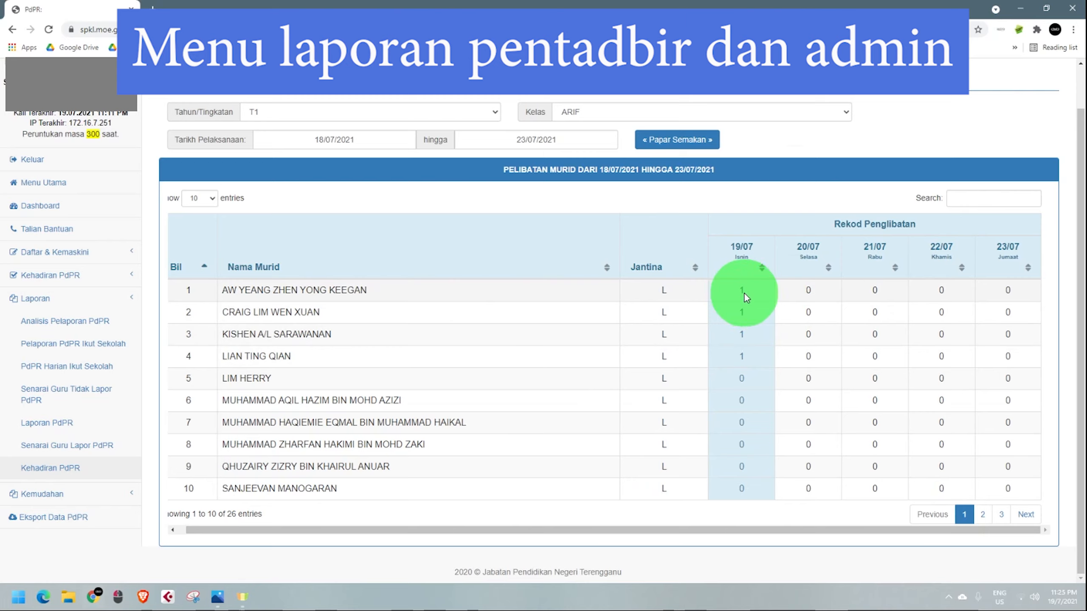
left_click(746, 337)
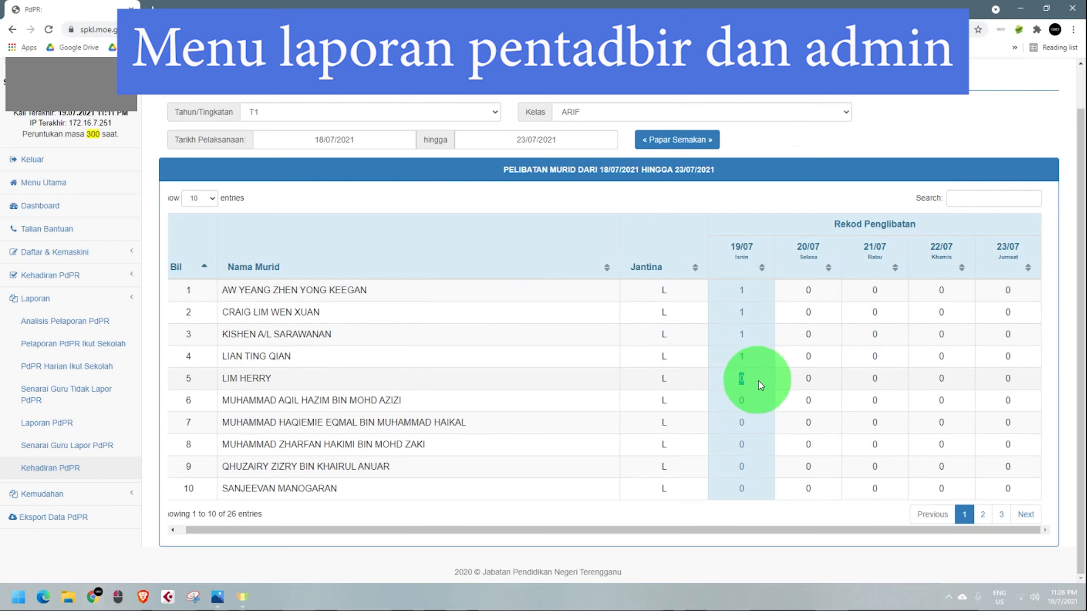
Step: Compare the sixth student's participation records from 19/07 to 23/07 with the first two students' records for 19/07
left_click_drag(735, 398, 1030, 395)
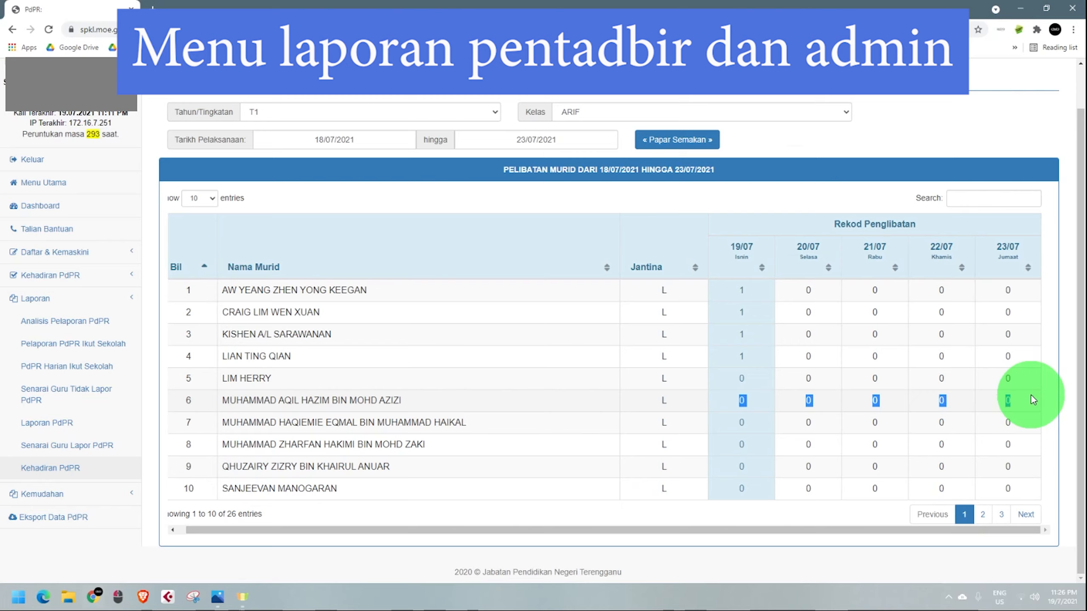
left_click(1023, 400)
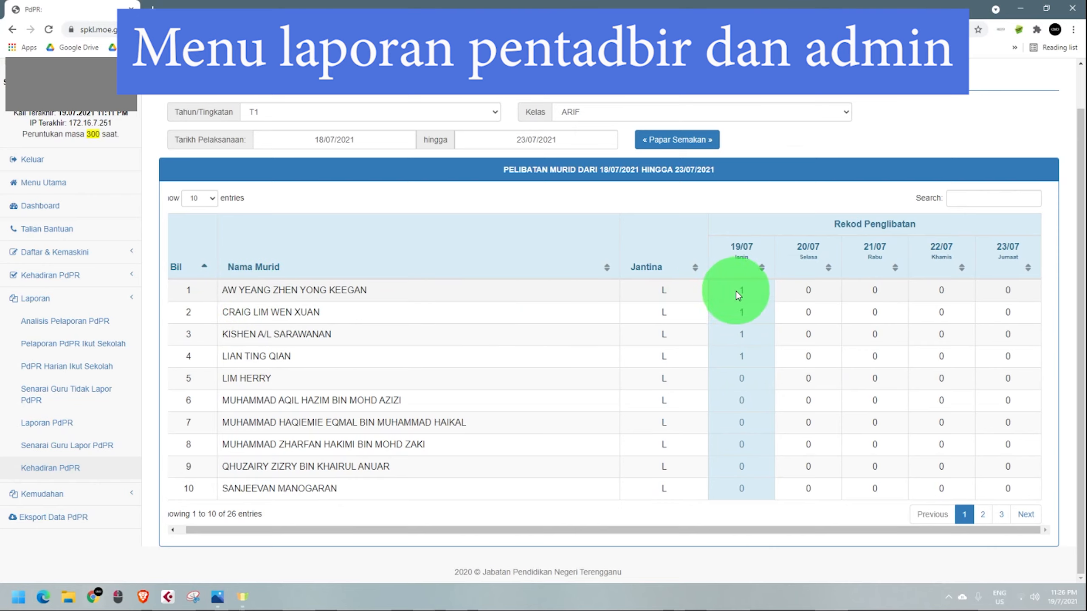
left_click_drag(735, 291, 763, 295)
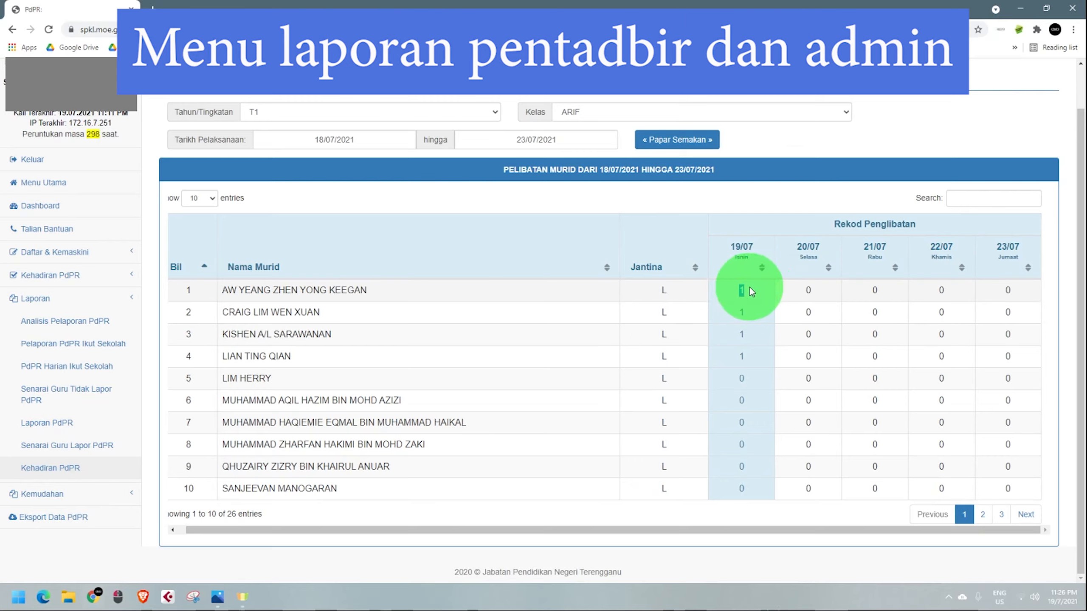
left_click(751, 306)
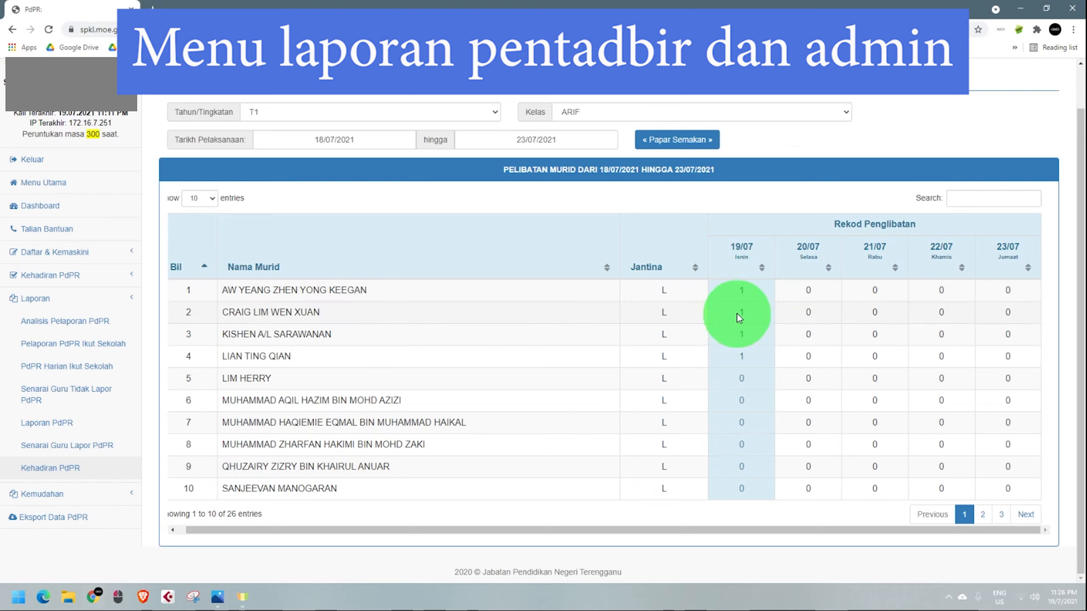
double_click(761, 310)
double_click(727, 290)
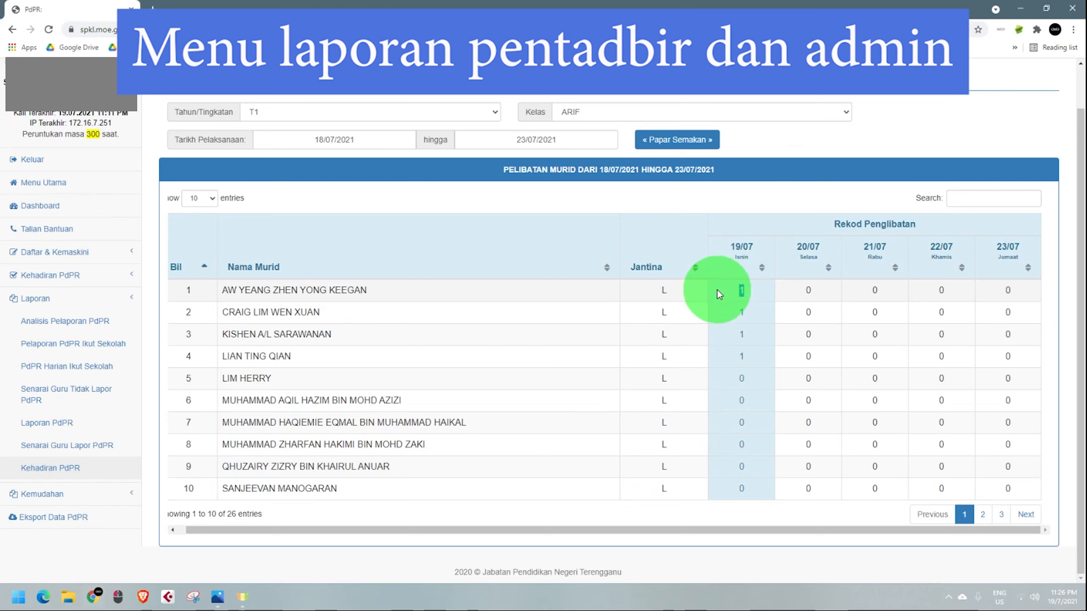